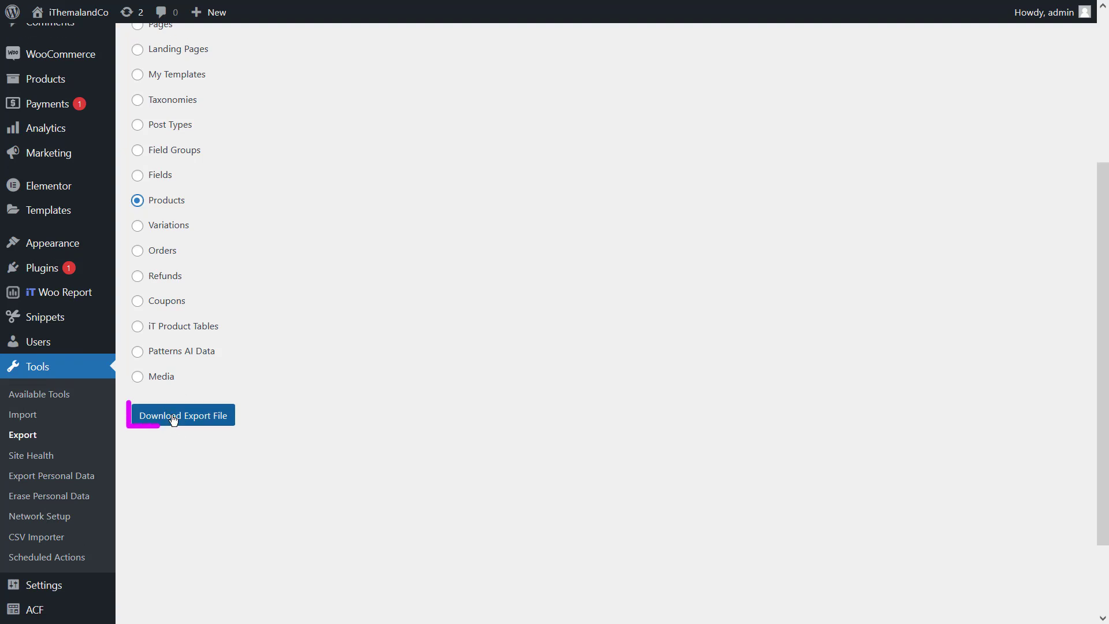
# Download the WordPress export file for Products
pyautogui.click(184, 421)
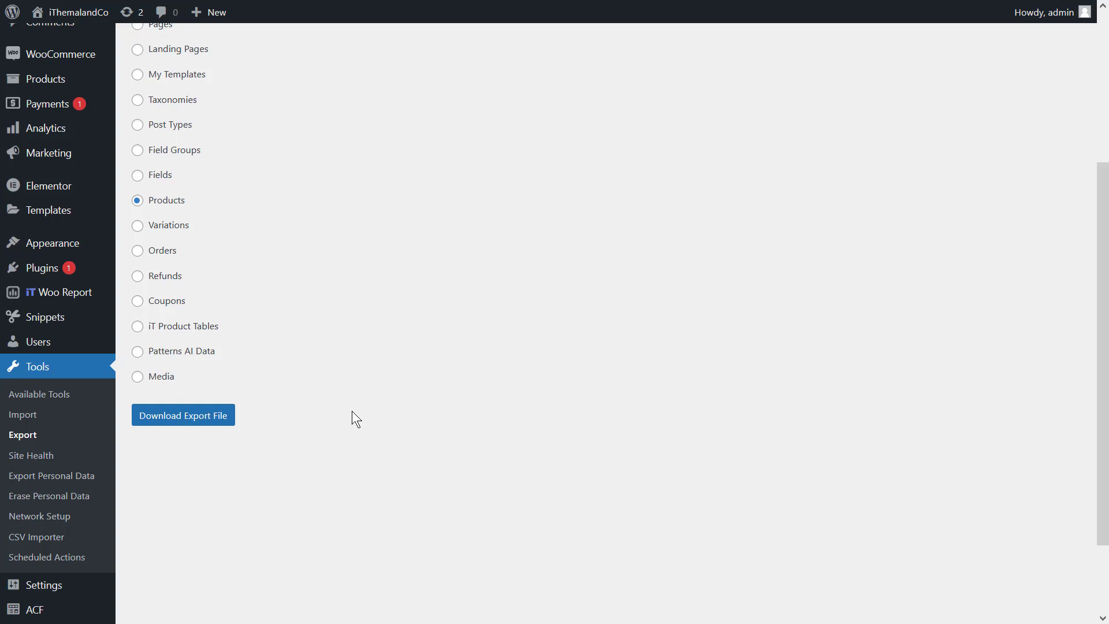
pyautogui.scroll(4, 351, 412)
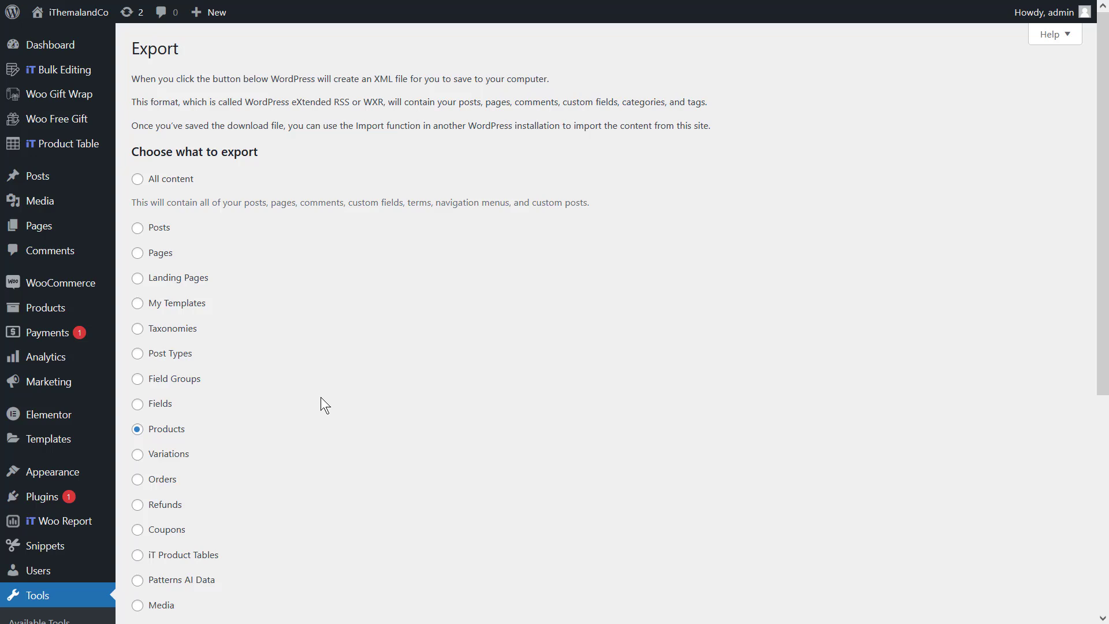
# Open the WooCommerce product export page from the All Products list
pyautogui.moveTo(50, 312)
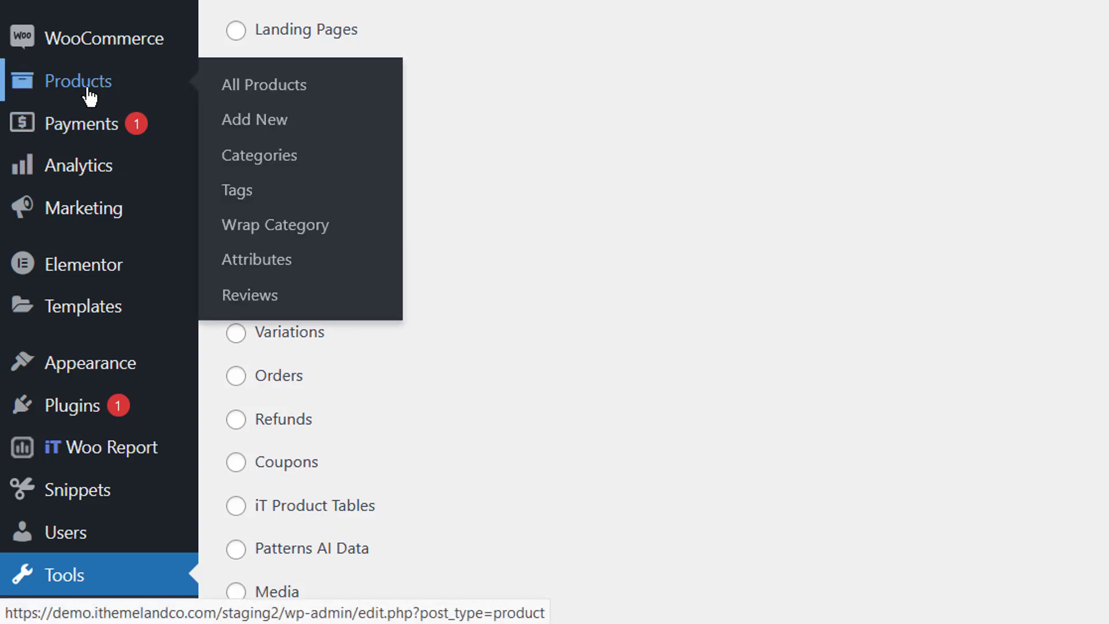
pyautogui.click(252, 88)
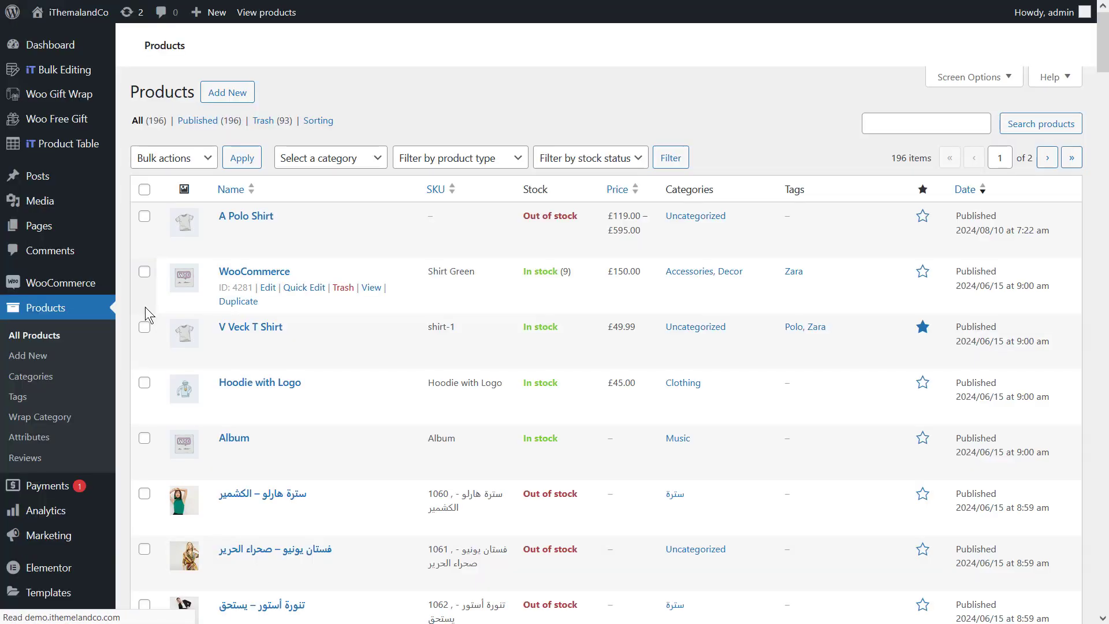
pyautogui.click(327, 96)
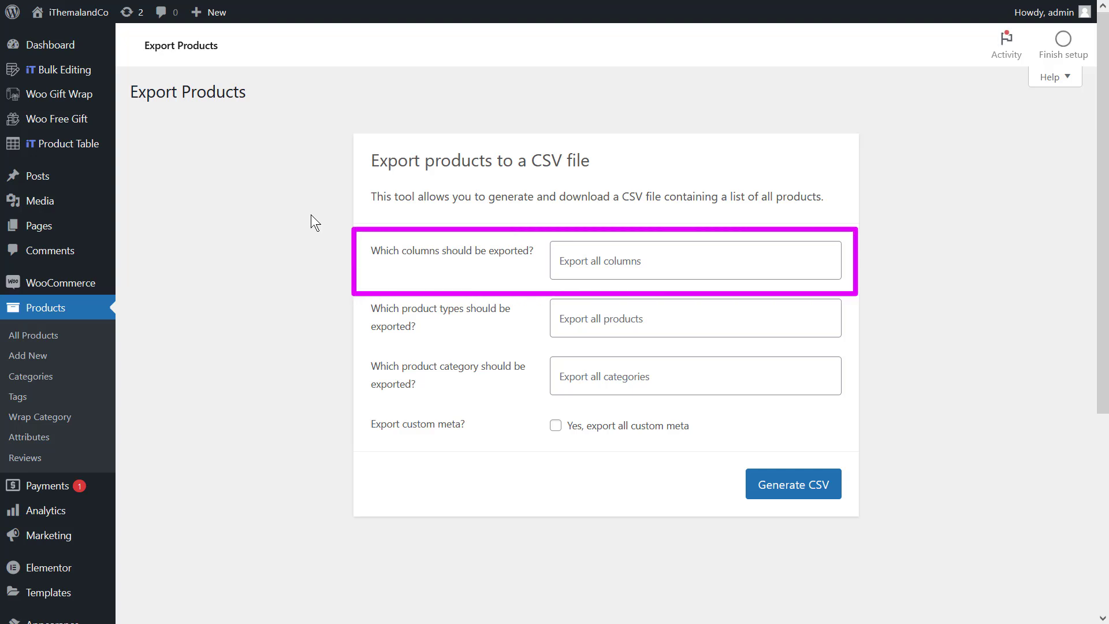
# Limit the product CSV export to the Images column and the Variable product type
pyautogui.click(591, 274)
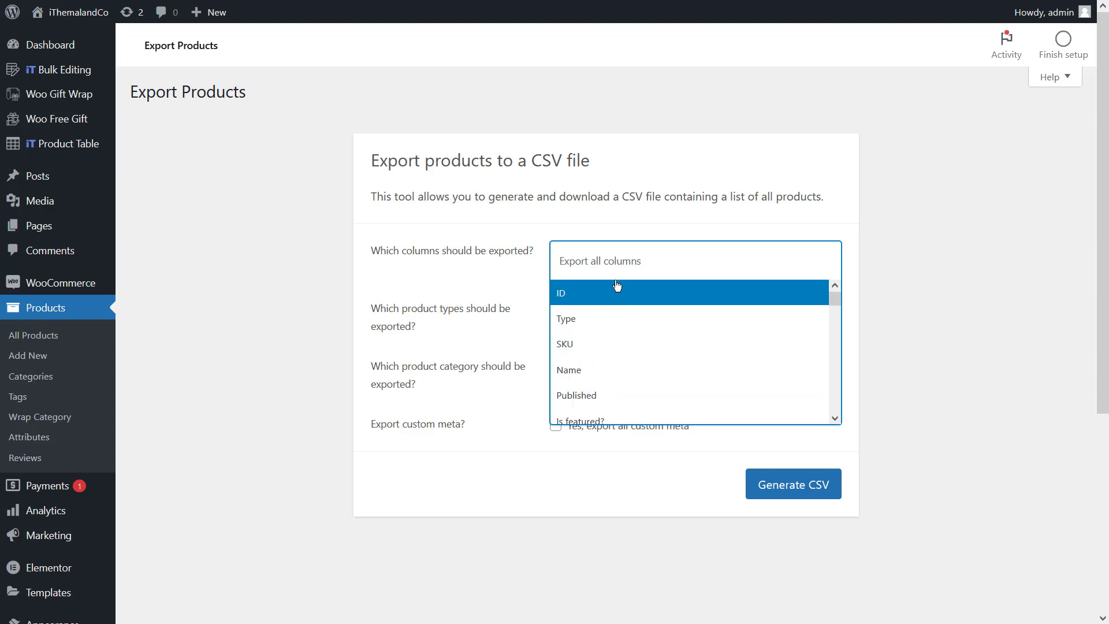
pyautogui.scroll(-10, 621, 335)
pyautogui.click(625, 374)
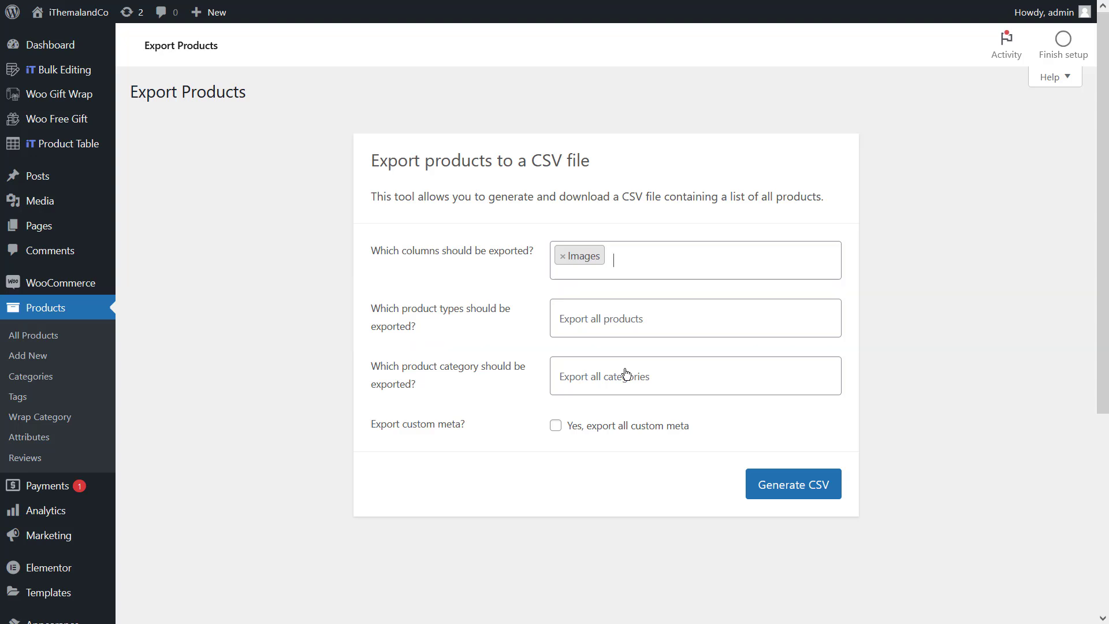
pyautogui.click(620, 307)
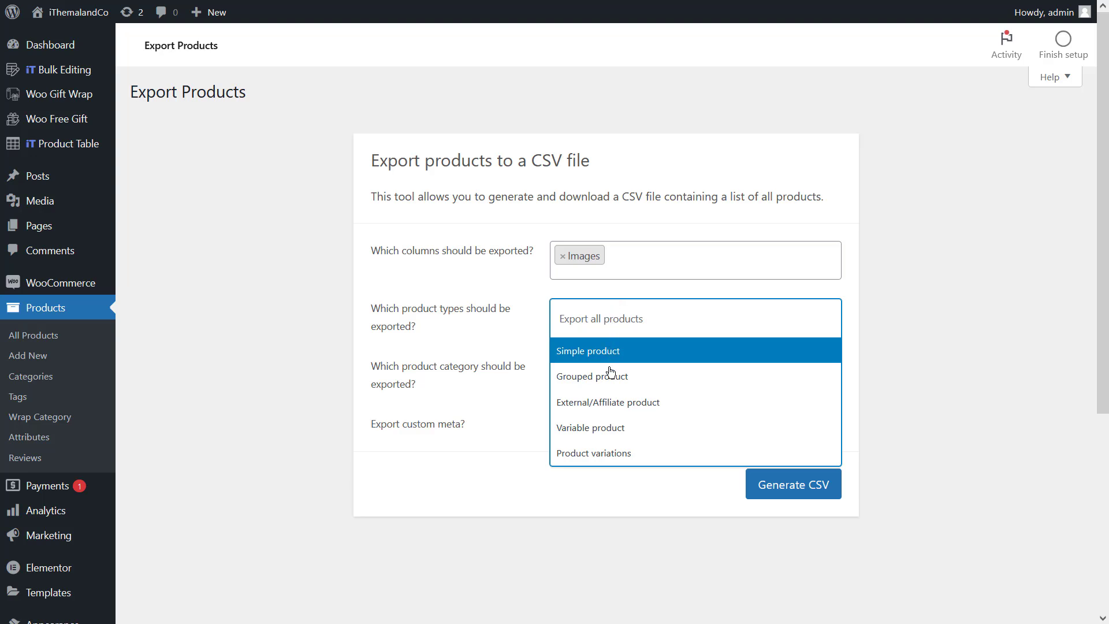
pyautogui.click(579, 432)
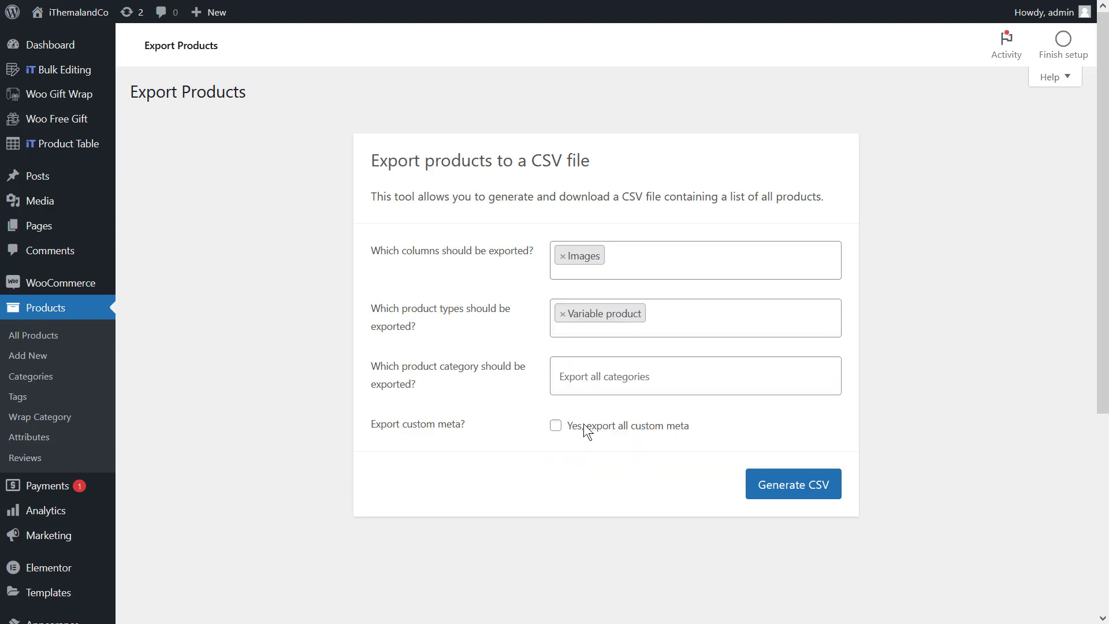
# Restrict the export to the Accessories category, include all custom meta, and generate the CSV
pyautogui.click(601, 383)
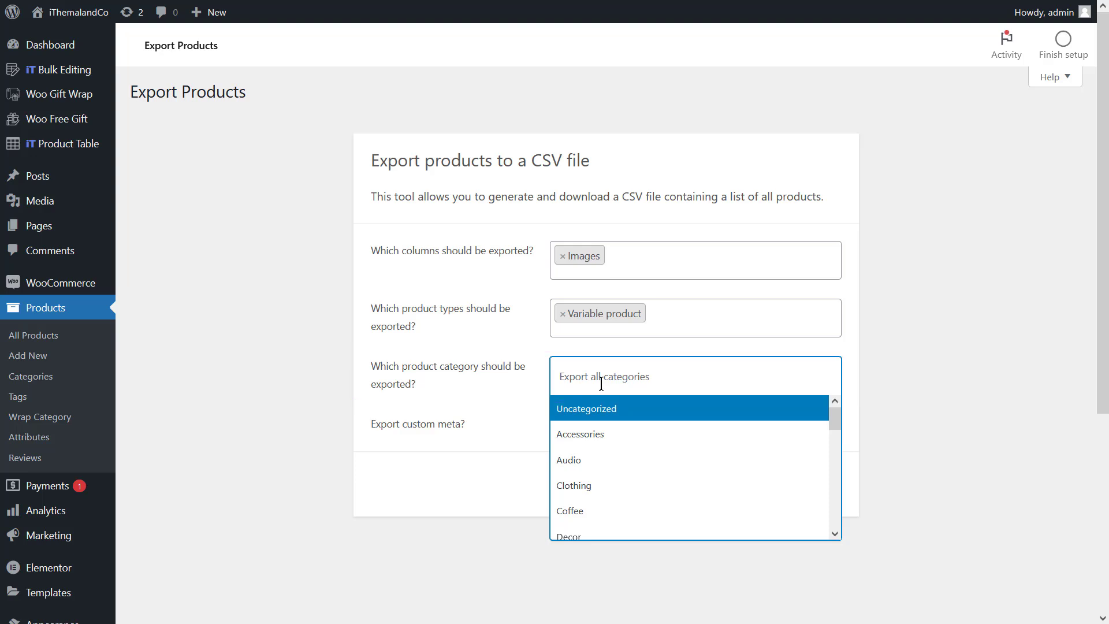
pyautogui.click(603, 436)
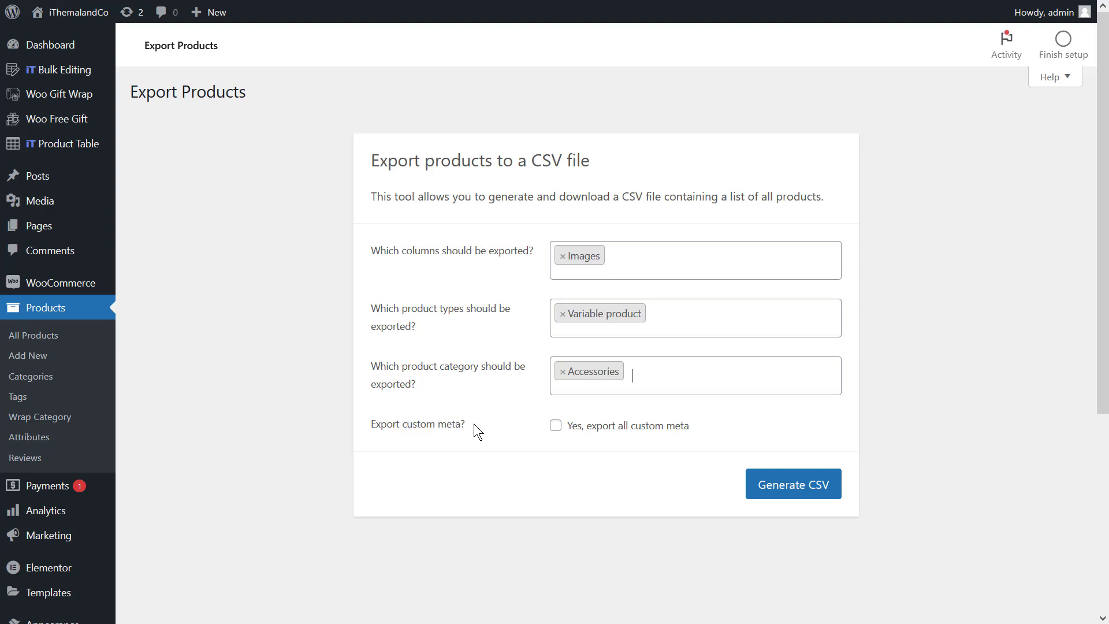
pyautogui.click(555, 427)
pyautogui.click(791, 500)
# Open Woo Products in iT Bulk Editing and filter the table by product type Variable product
pyautogui.moveTo(102, 73)
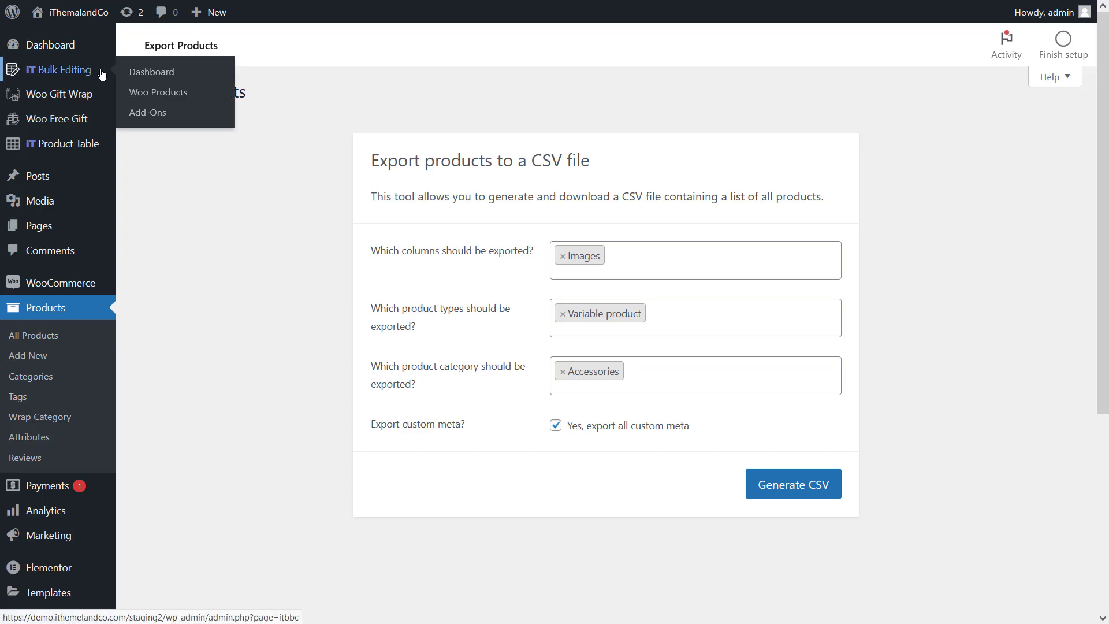
pyautogui.click(178, 105)
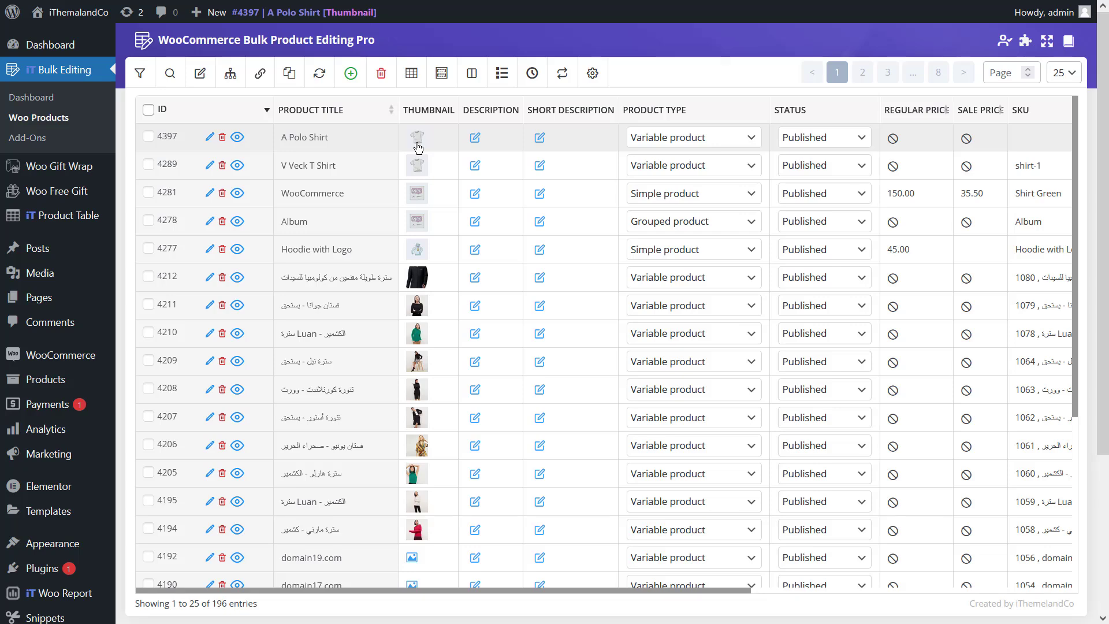
pyautogui.click(140, 73)
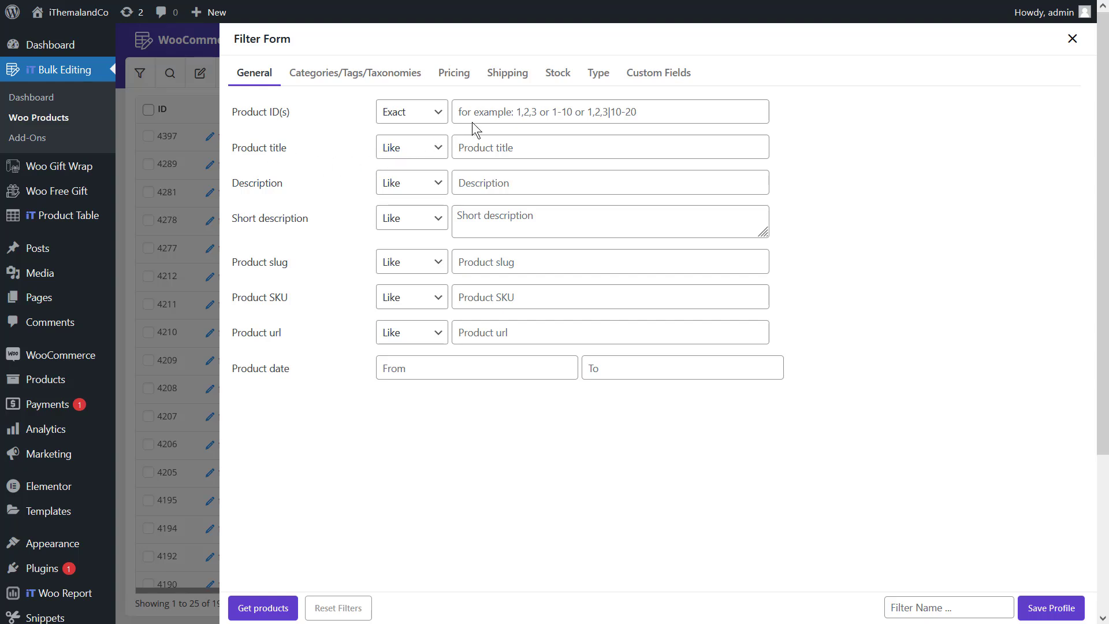
pyautogui.click(595, 76)
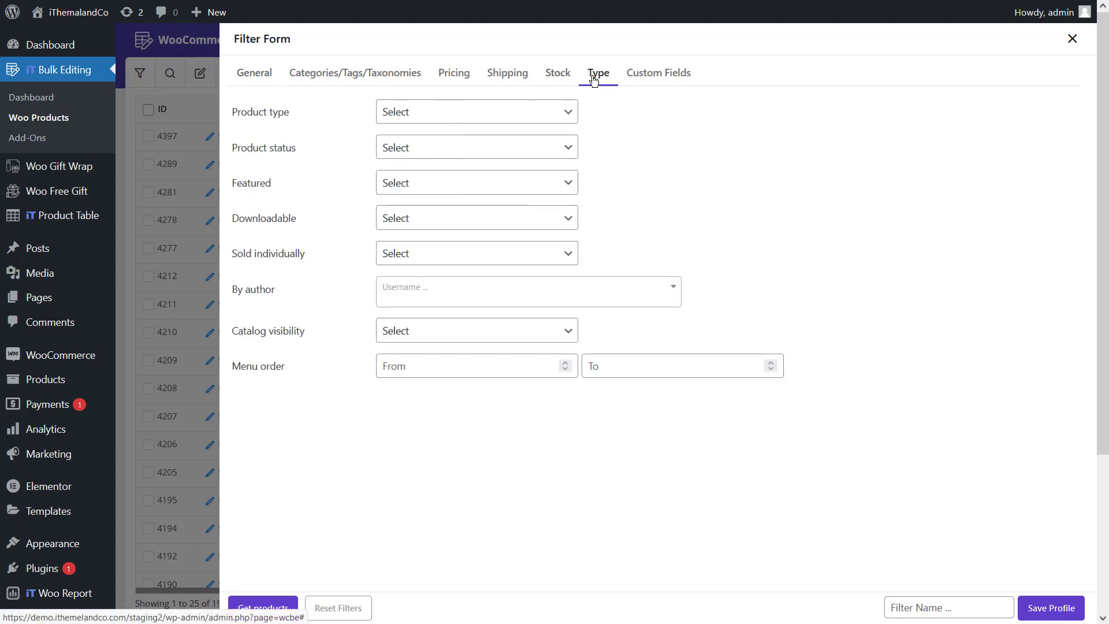
pyautogui.click(520, 112)
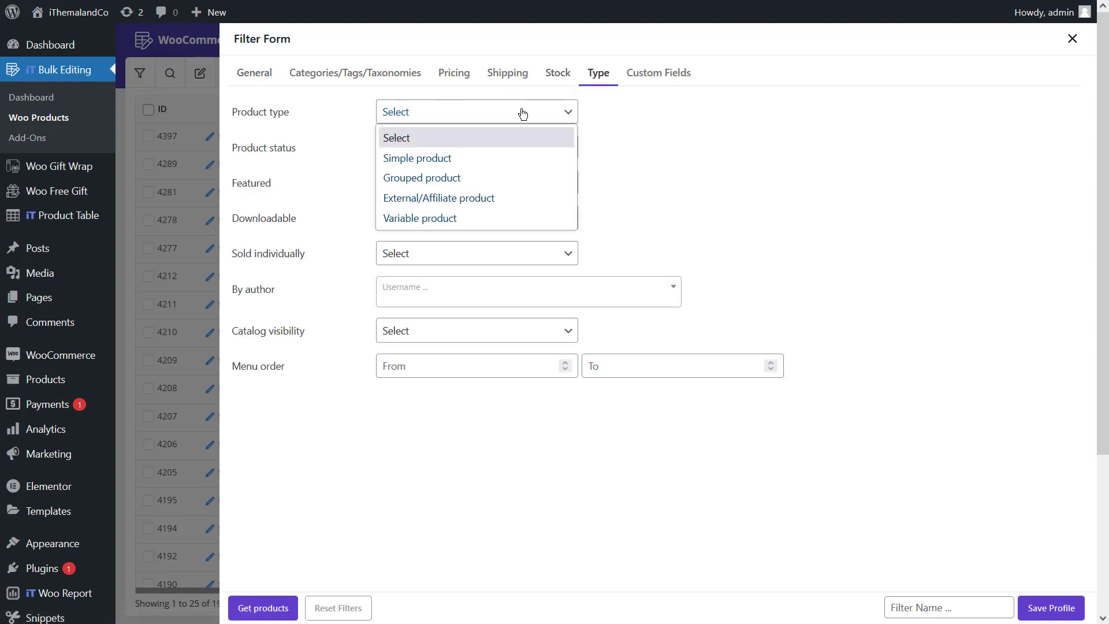
pyautogui.click(408, 219)
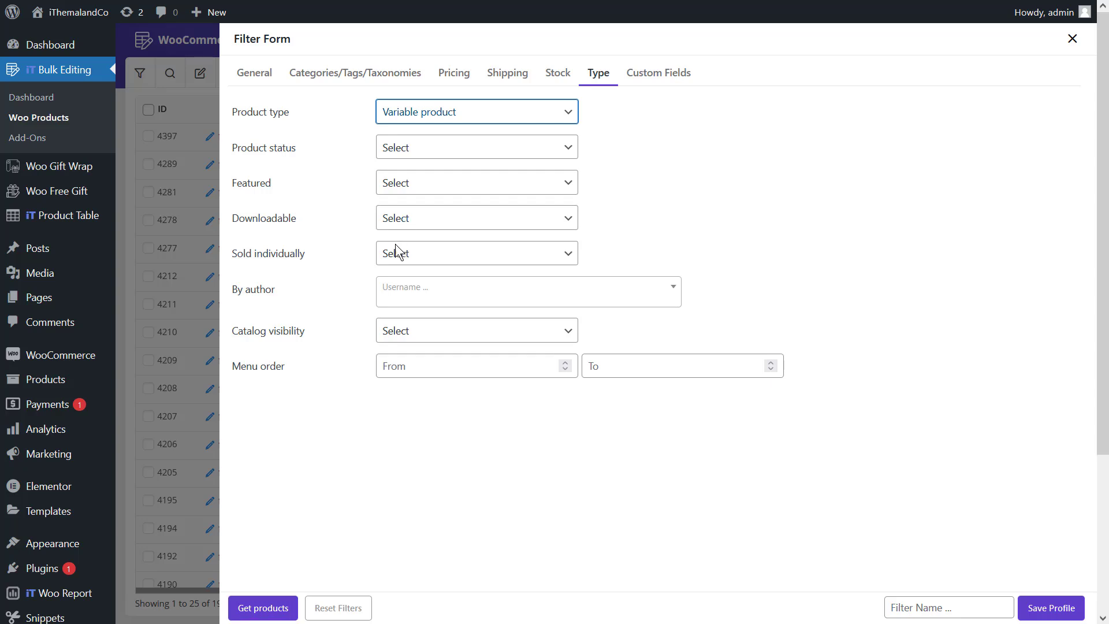
pyautogui.click(268, 611)
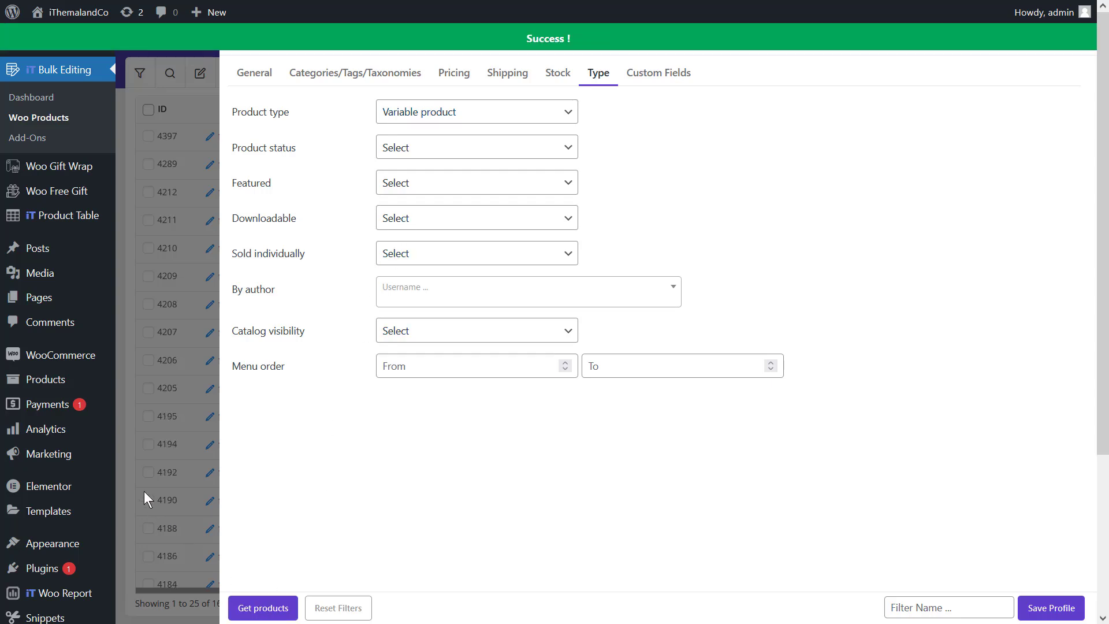
pyautogui.click(122, 384)
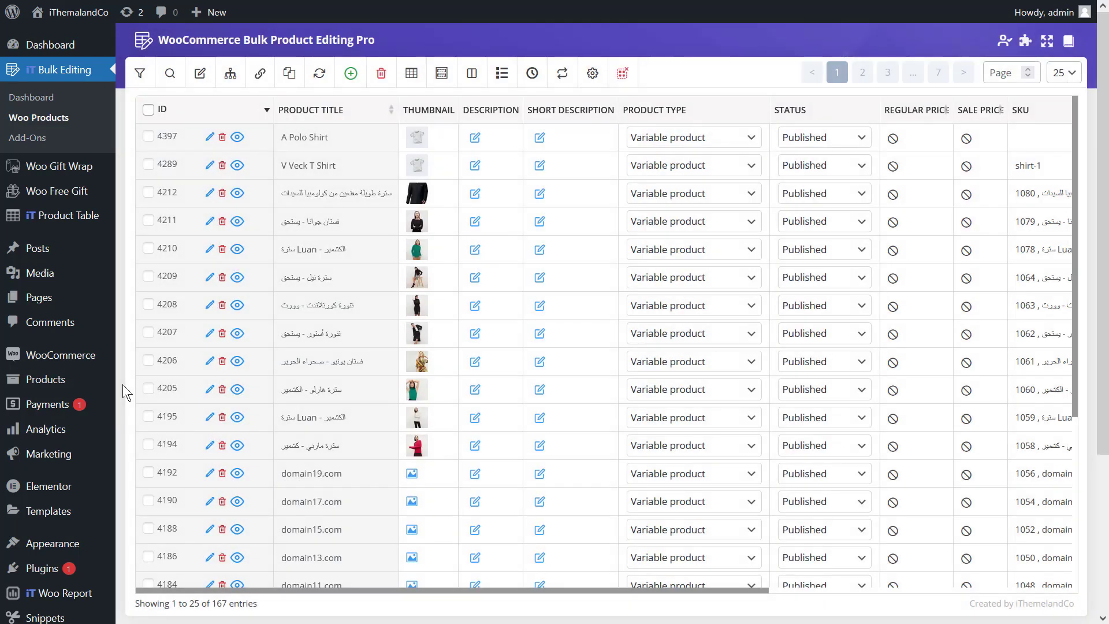
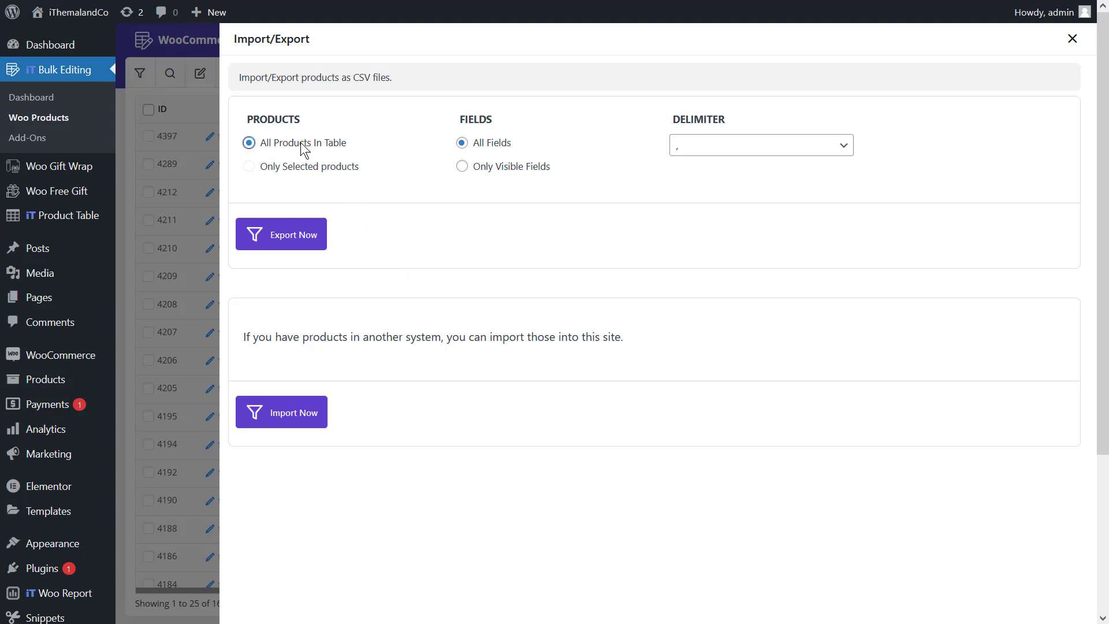
# Export all products in the table as CSV with only the visible fields, and close the export form
pyautogui.click(503, 169)
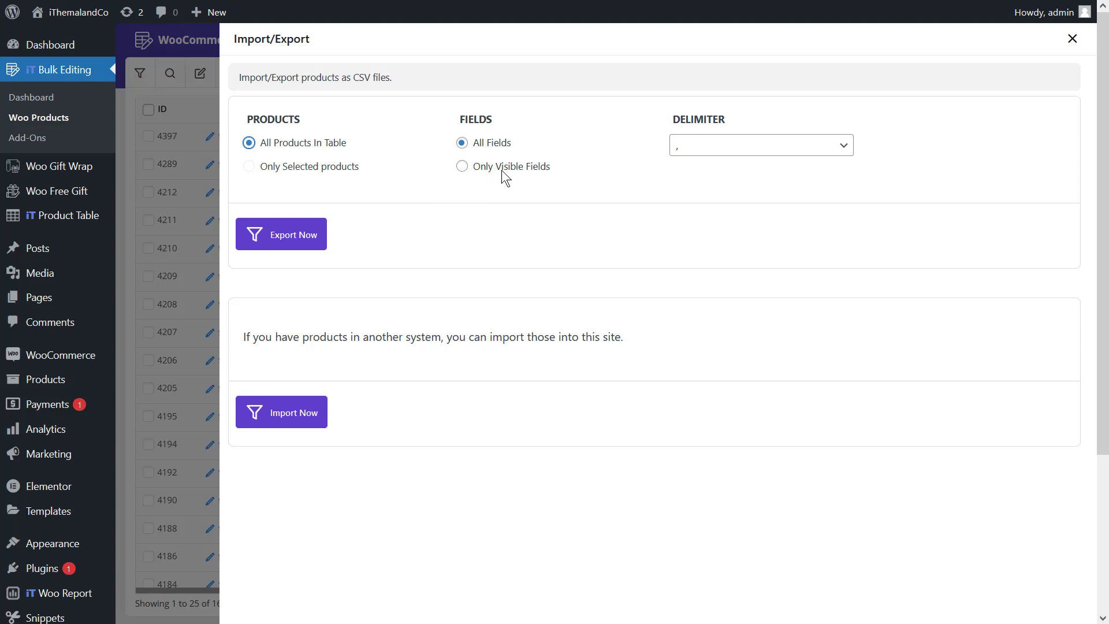
pyautogui.click(300, 242)
pyautogui.click(117, 363)
# Export only the selected products 4397, 4289, 4211, 4210 and 4209 as CSV with all fields
pyautogui.click(148, 276)
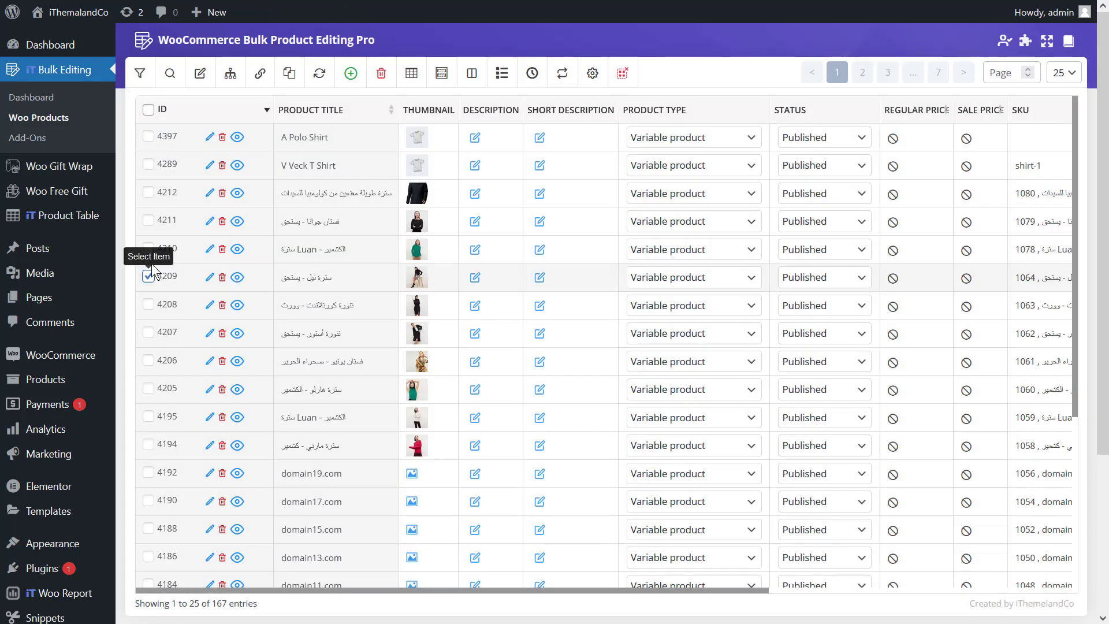
pyautogui.click(149, 249)
pyautogui.click(149, 220)
pyautogui.click(148, 135)
pyautogui.click(148, 166)
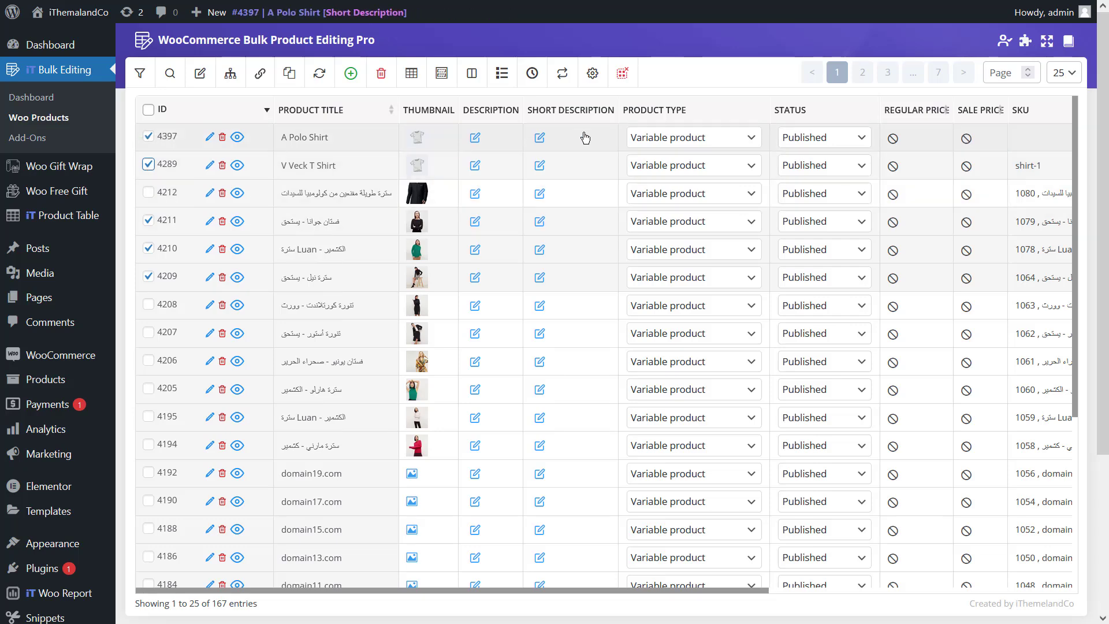
pyautogui.click(563, 75)
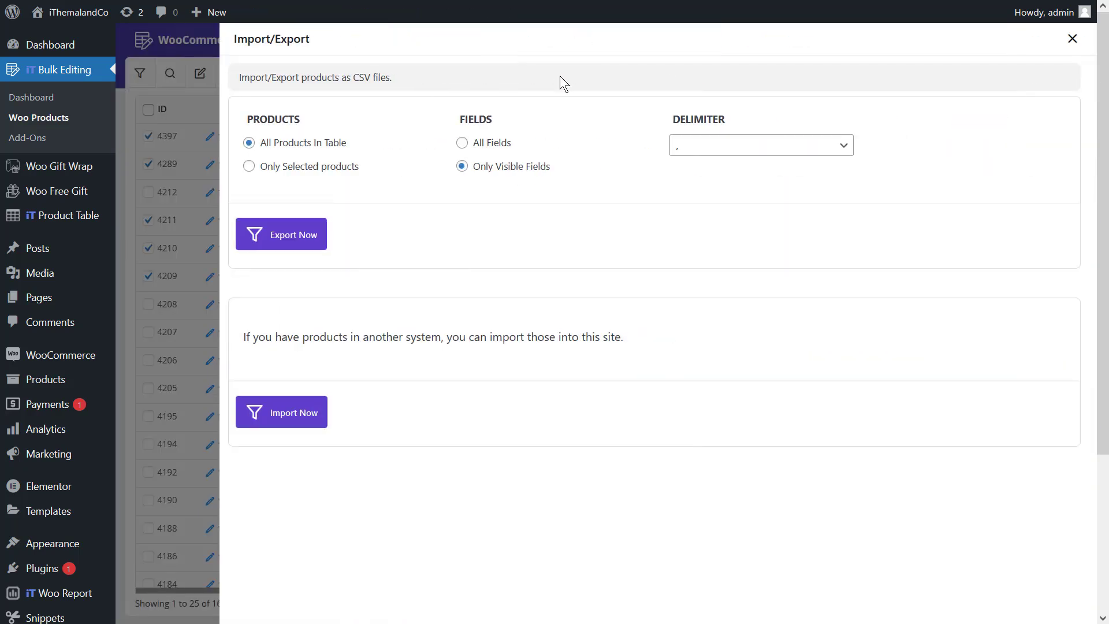
pyautogui.click(335, 169)
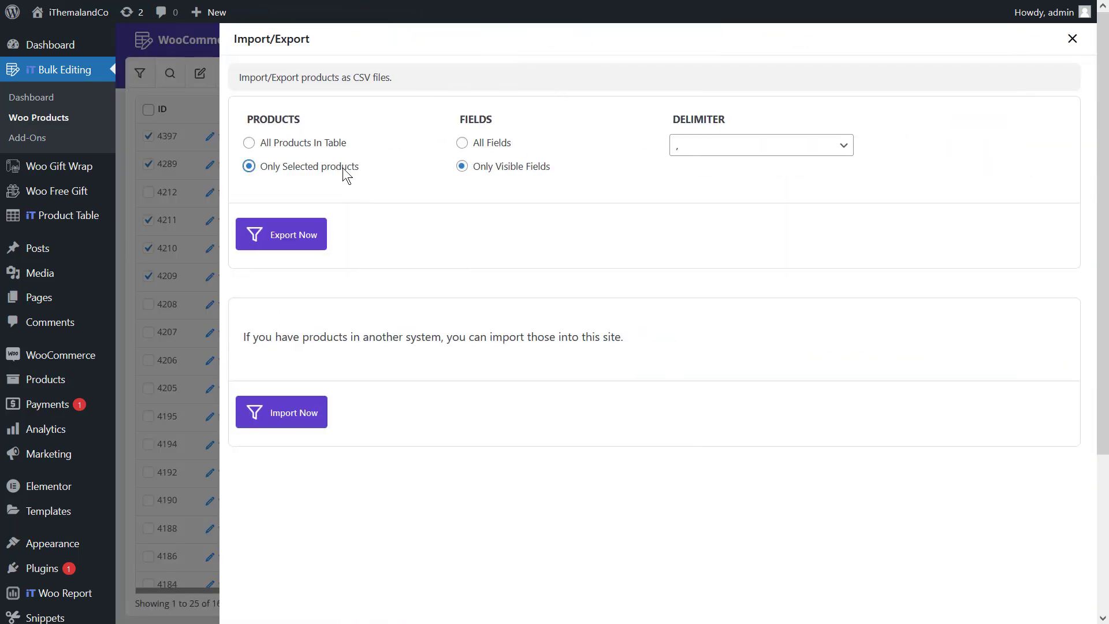
pyautogui.click(477, 146)
pyautogui.click(281, 250)
pyautogui.click(196, 307)
# Set the table's optional columns to only Thumb, Regular price and Sale price
pyautogui.click(419, 80)
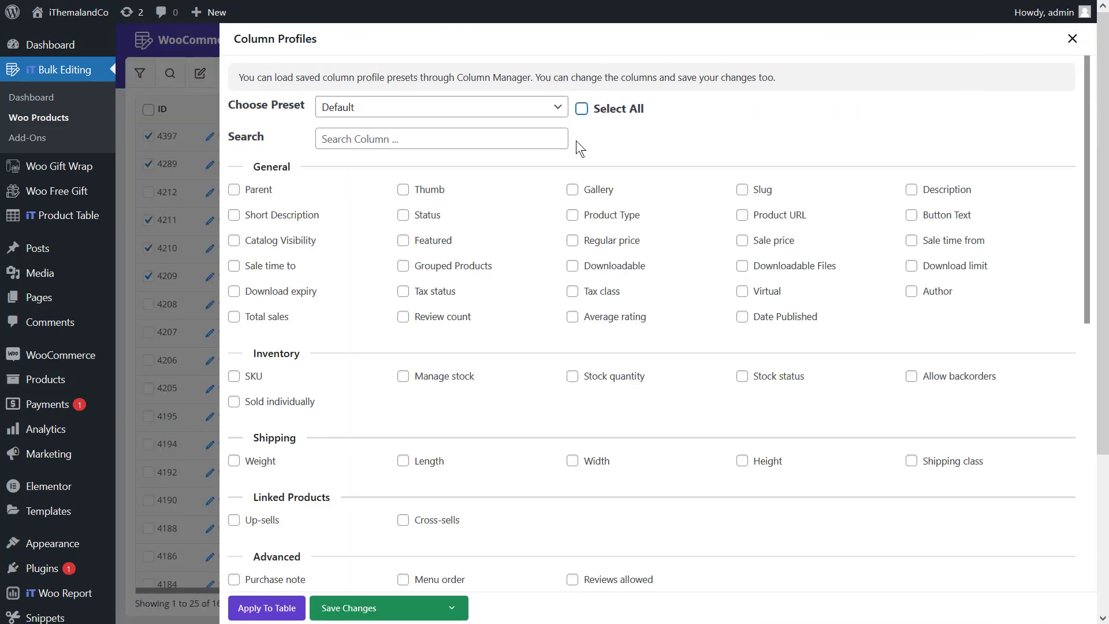
pyautogui.click(573, 240)
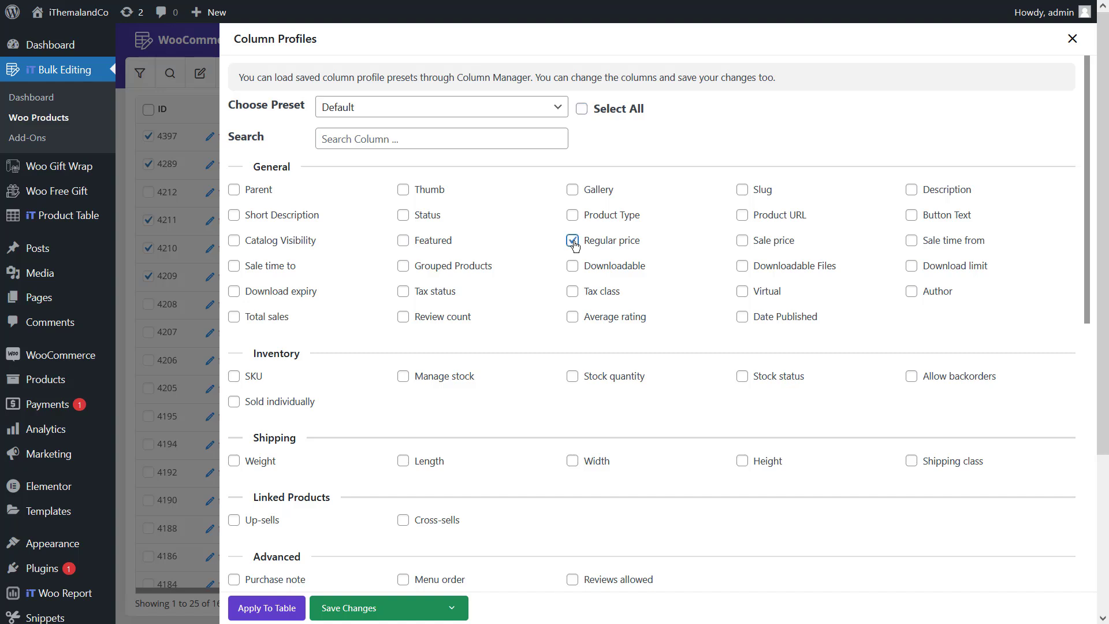
pyautogui.click(741, 241)
pyautogui.click(429, 190)
pyautogui.click(271, 611)
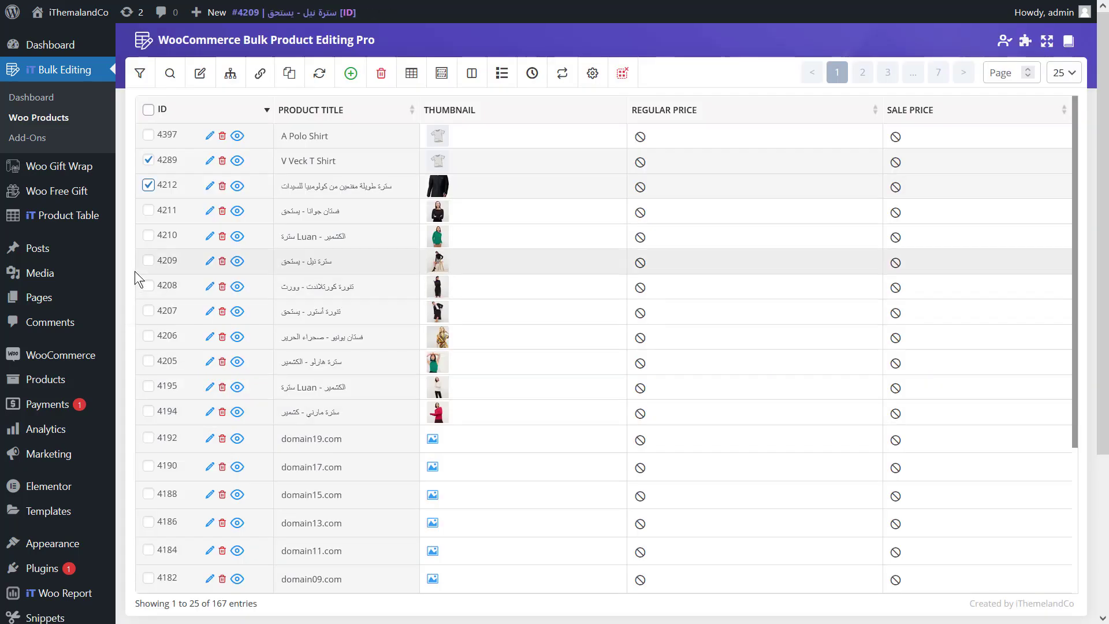
# Export only selected products 4397, 4289, 4212 and 4211 as CSV with visible fields only, and open the downloaded file
pyautogui.click(148, 210)
pyautogui.click(149, 135)
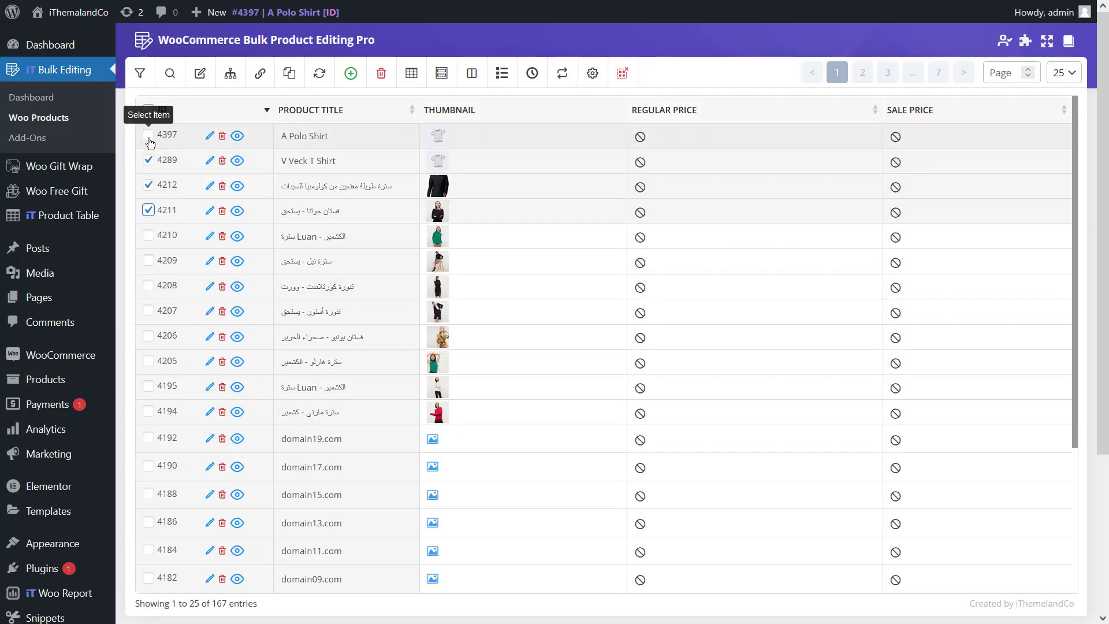
pyautogui.click(560, 75)
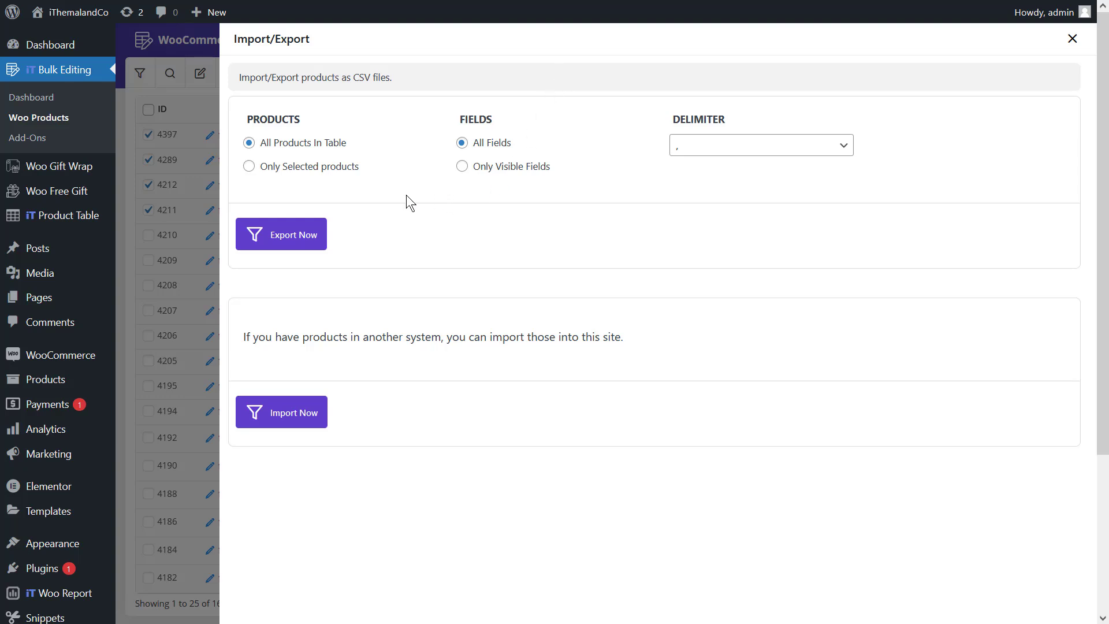
pyautogui.click(307, 172)
pyautogui.click(494, 170)
pyautogui.click(308, 249)
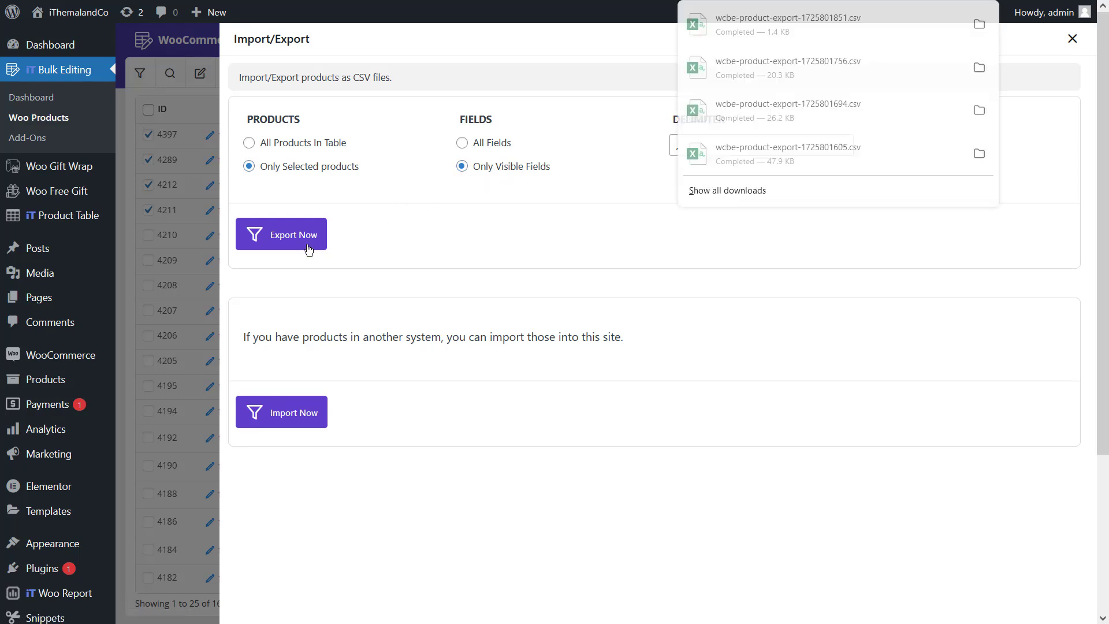
pyautogui.click(779, 26)
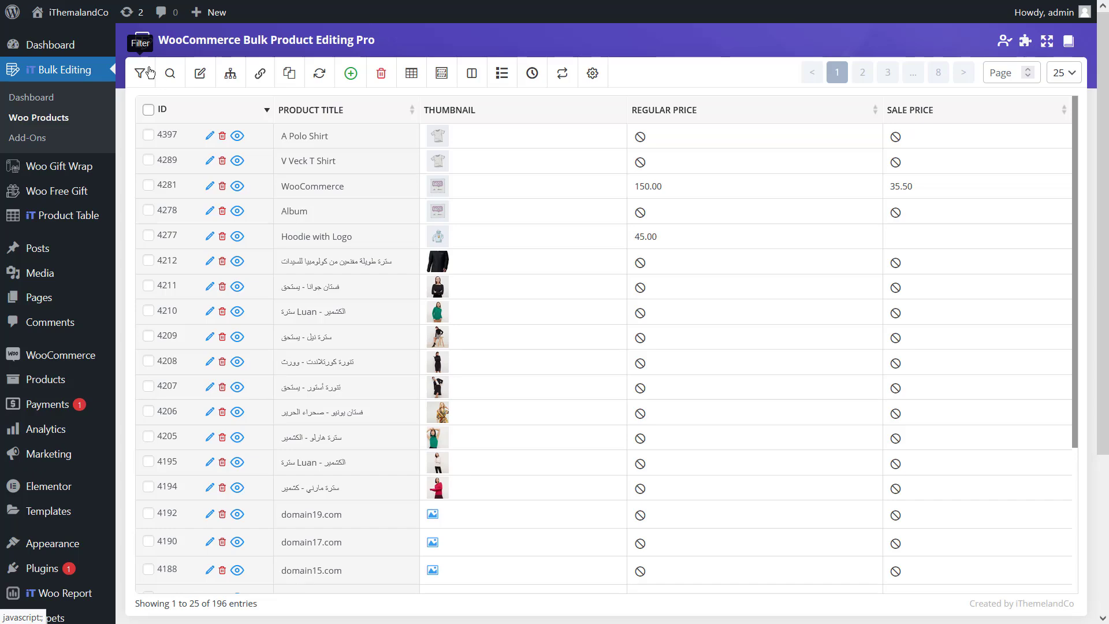
# Filter the product table to regular prices from 100 to 200 and close the filter form
pyautogui.click(149, 72)
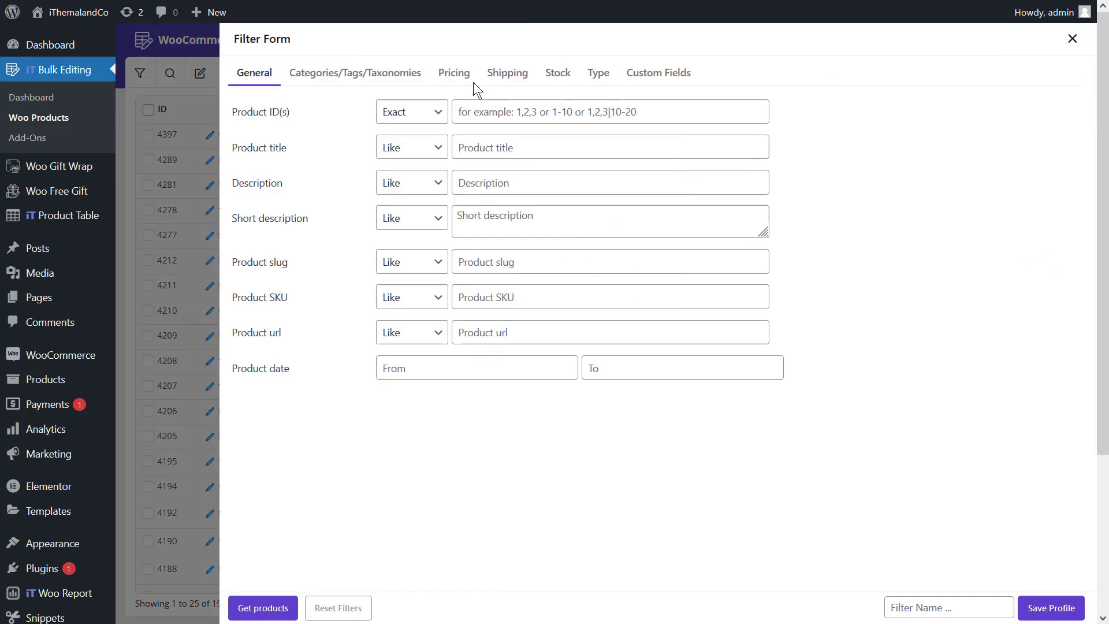
pyautogui.click(456, 74)
pyautogui.click(459, 115)
pyautogui.write('100')
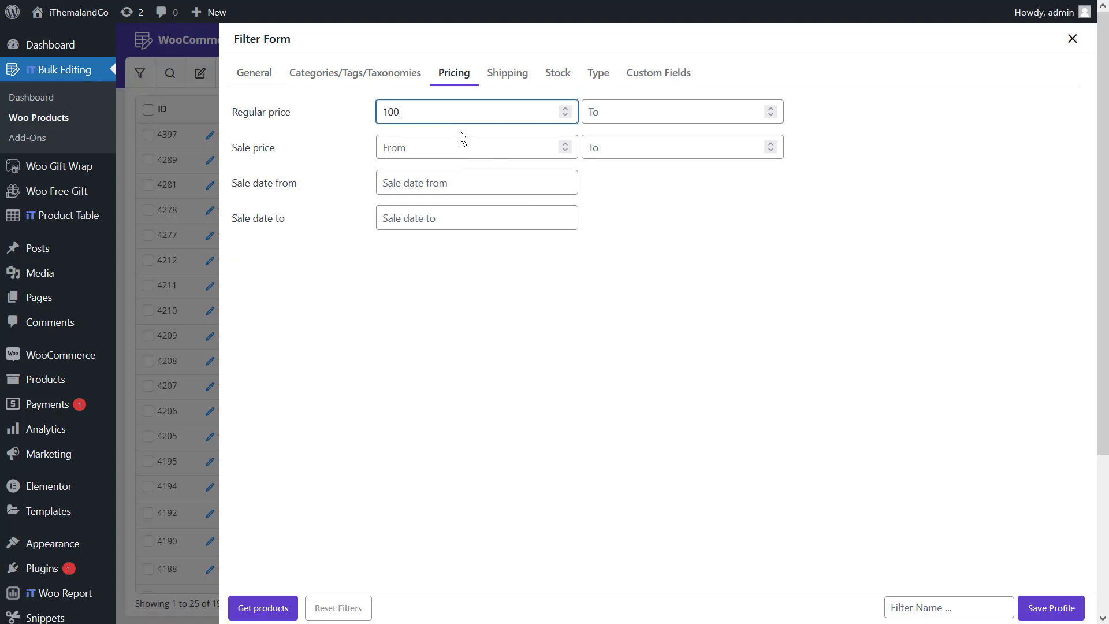
pyautogui.click(593, 111)
pyautogui.write('20')
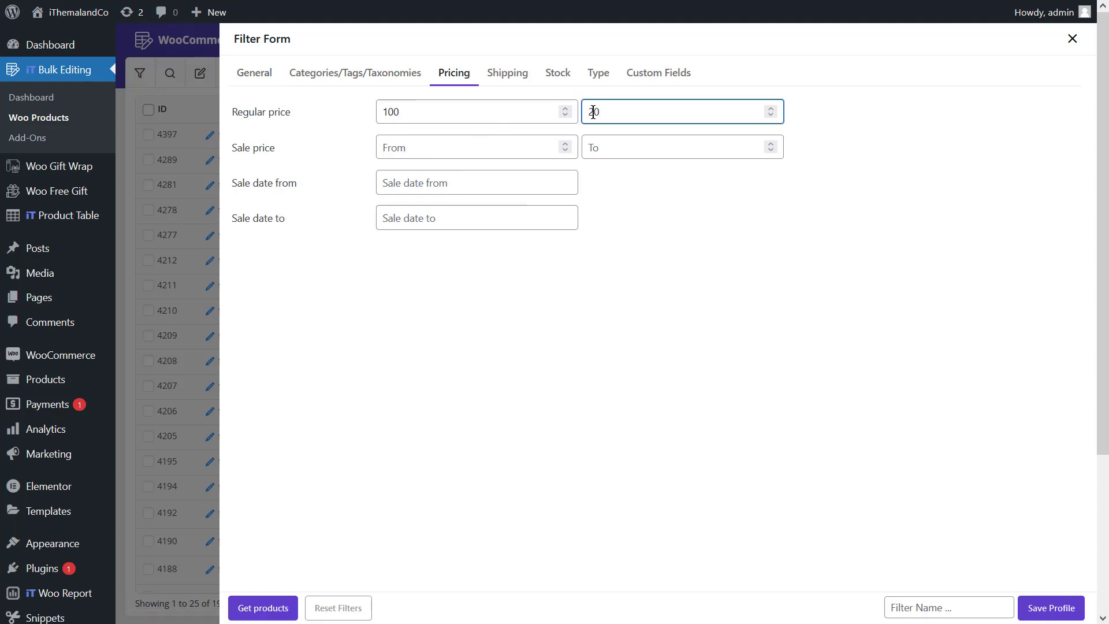
pyautogui.write('0')
pyautogui.click(257, 609)
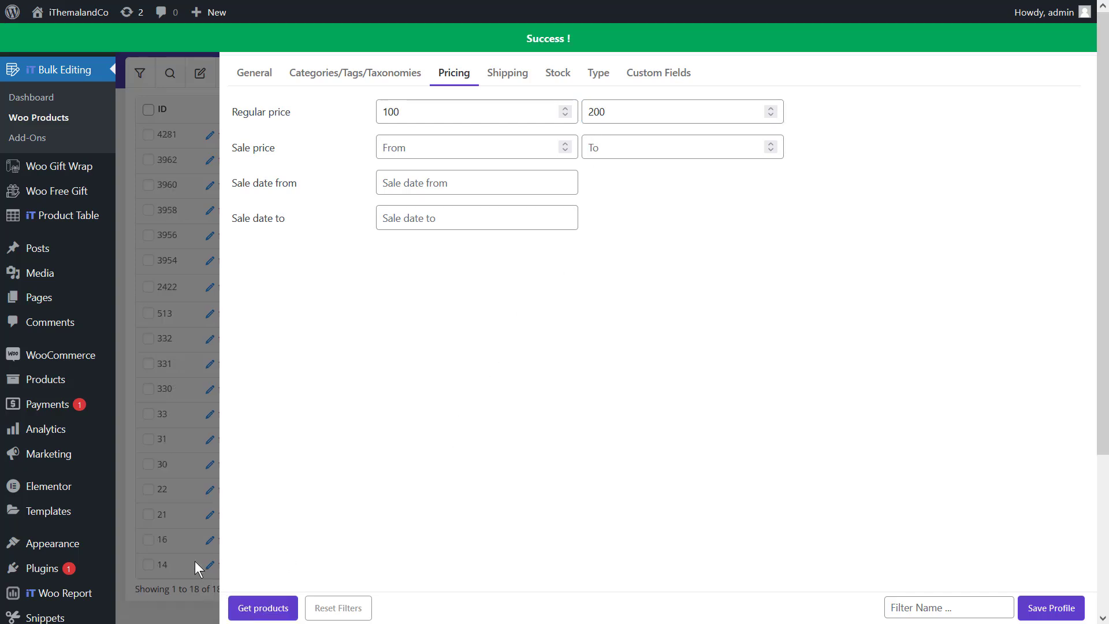
pyautogui.click(126, 434)
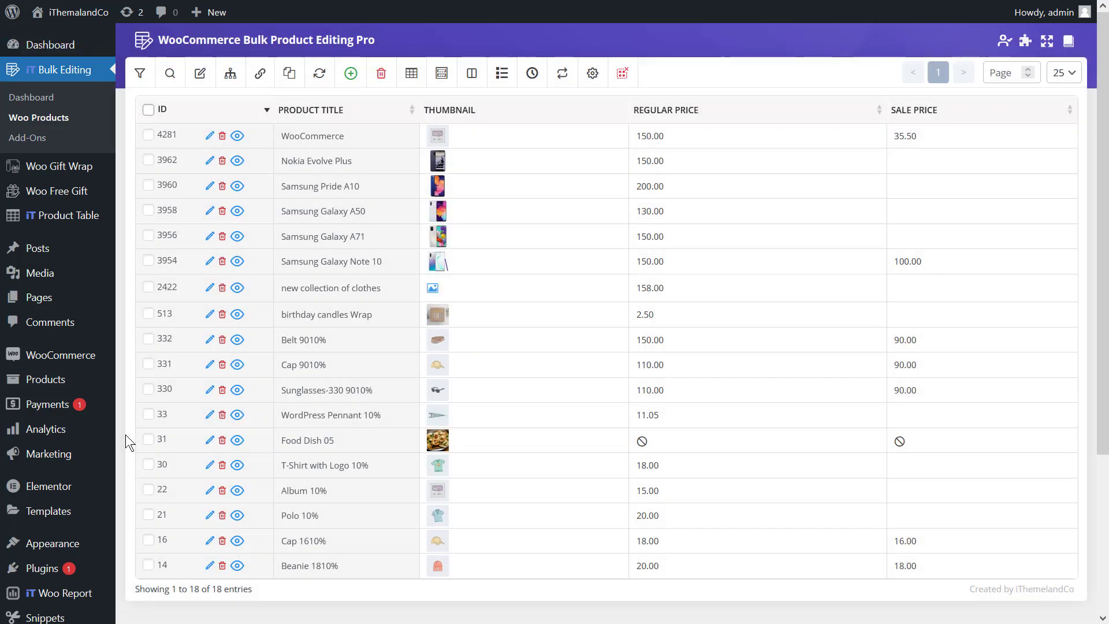
# Select all the price-filtered products, export only the selection as CSV with visible fields only, and open the downloaded file
pyautogui.click(411, 72)
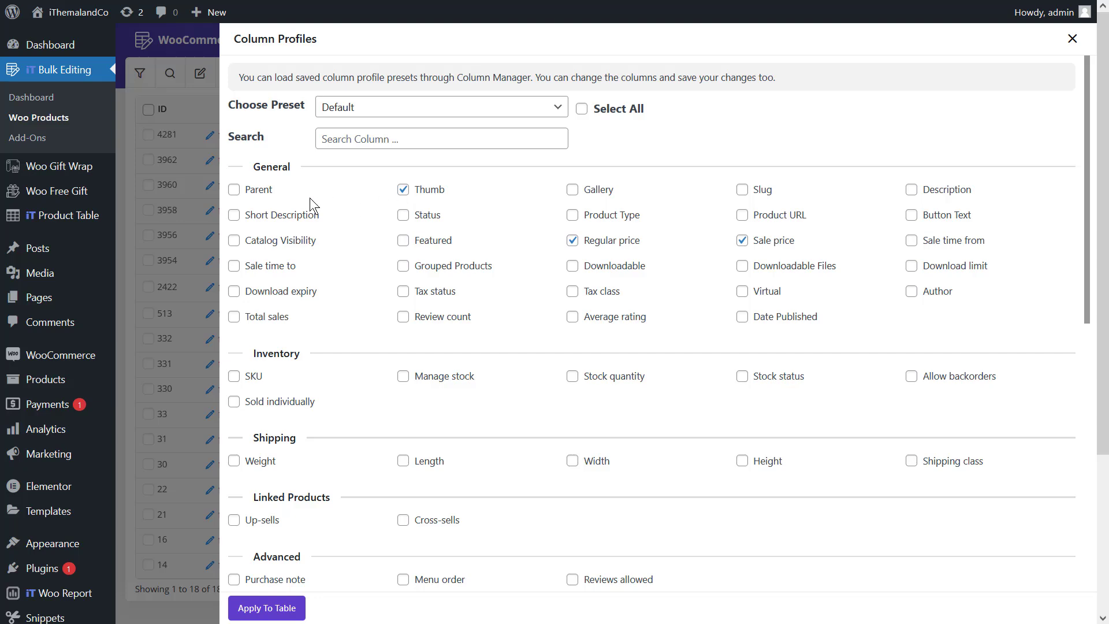
pyautogui.click(200, 214)
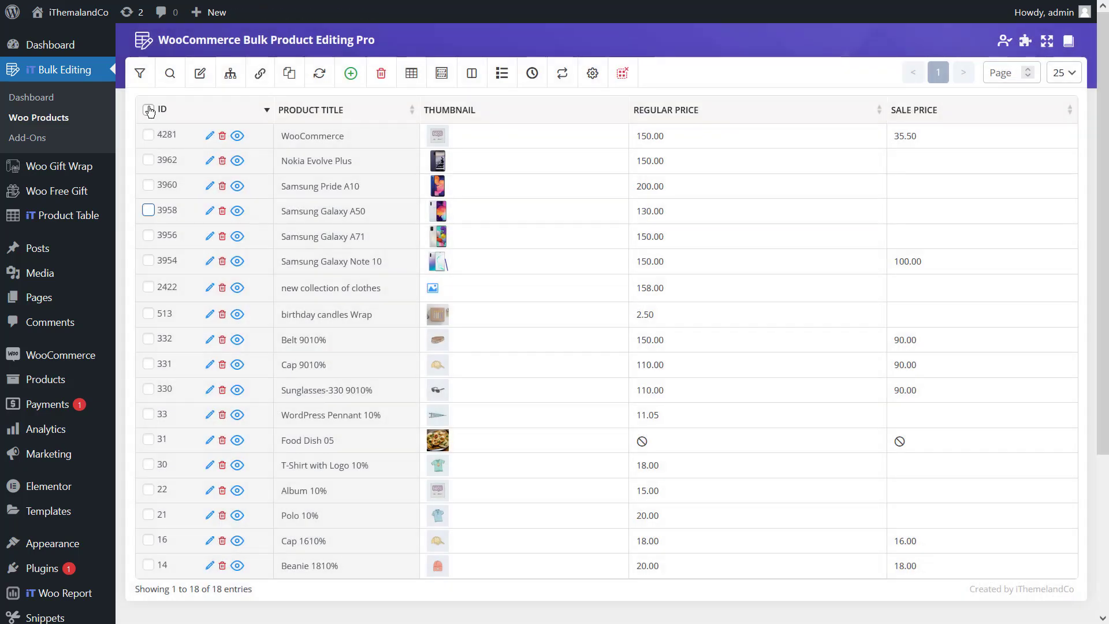
pyautogui.click(148, 109)
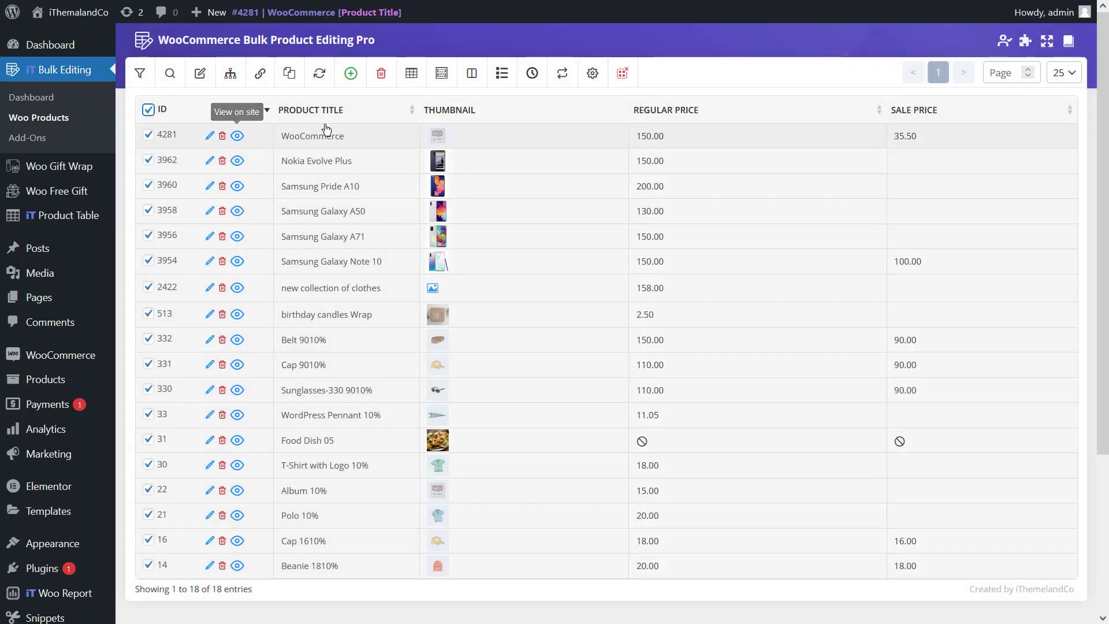
pyautogui.click(560, 73)
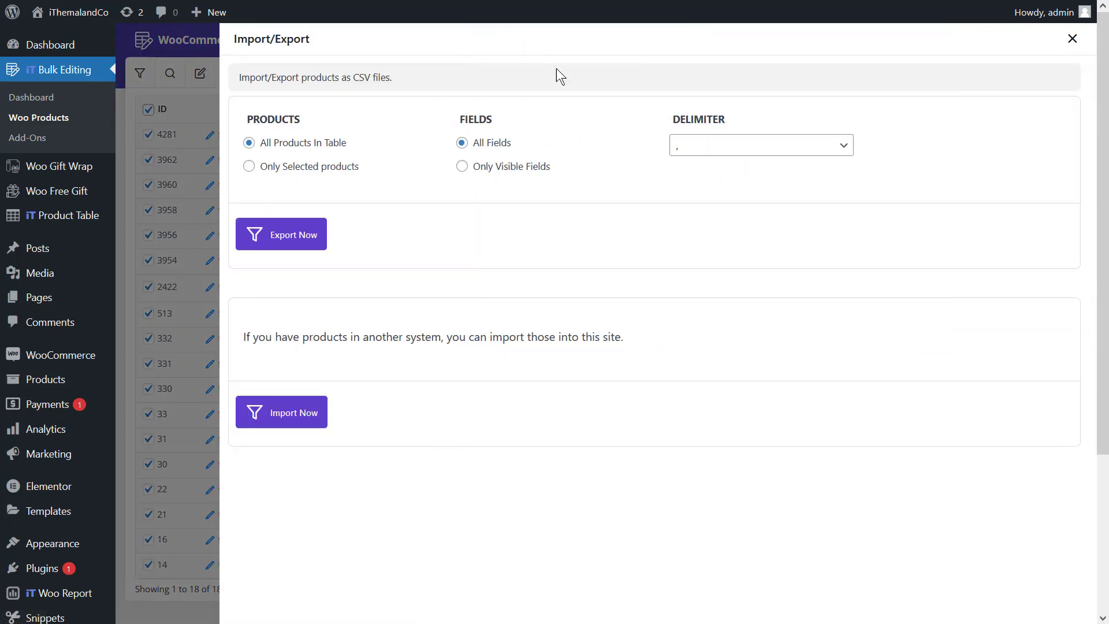
pyautogui.click(290, 169)
pyautogui.click(496, 168)
pyautogui.click(284, 245)
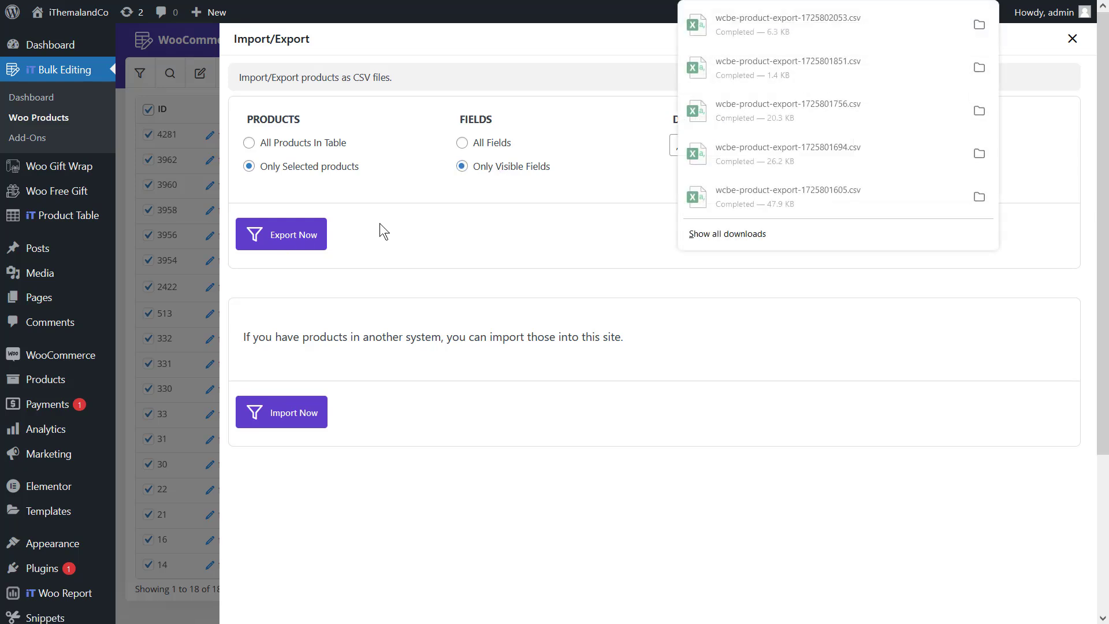
pyautogui.click(722, 24)
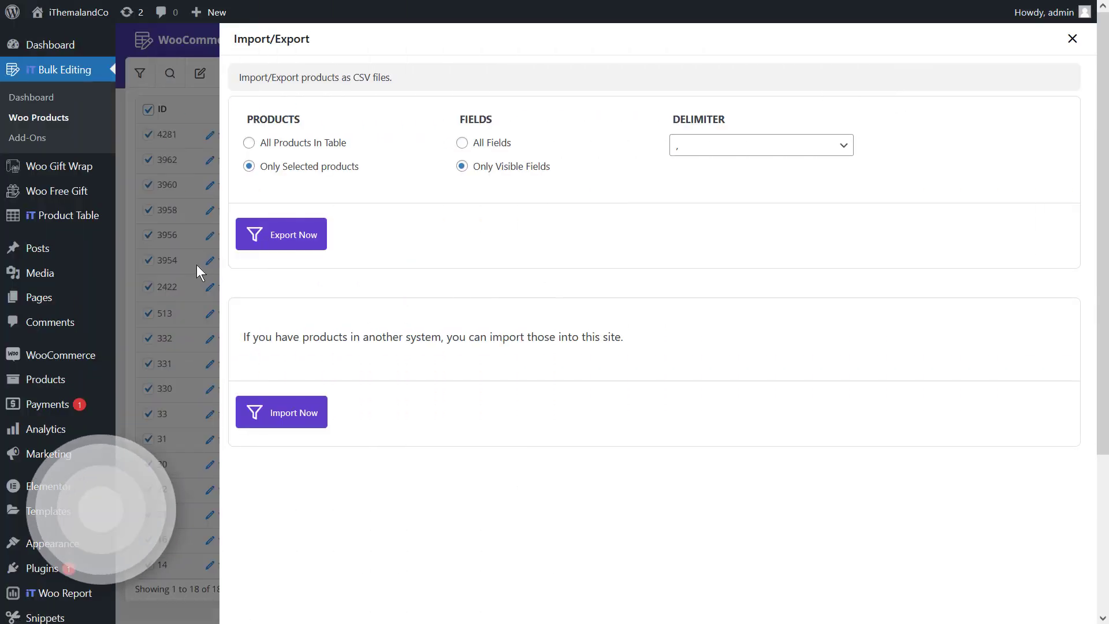
pyautogui.click(197, 264)
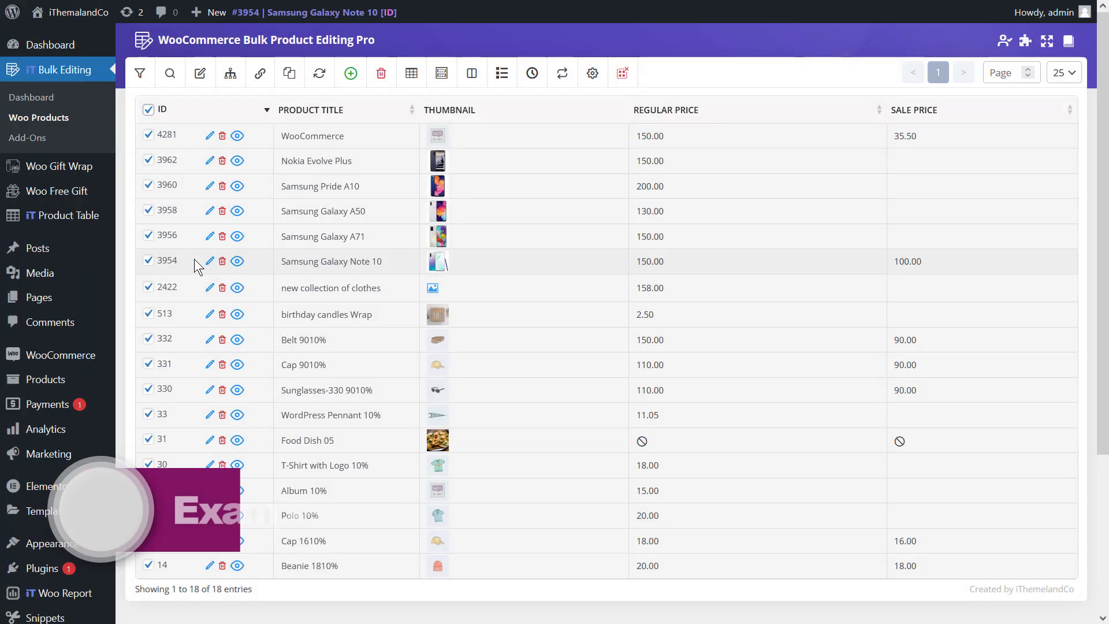
# Reset the price filter and filter the table to products whose title is like "shirt"
pyautogui.click(623, 73)
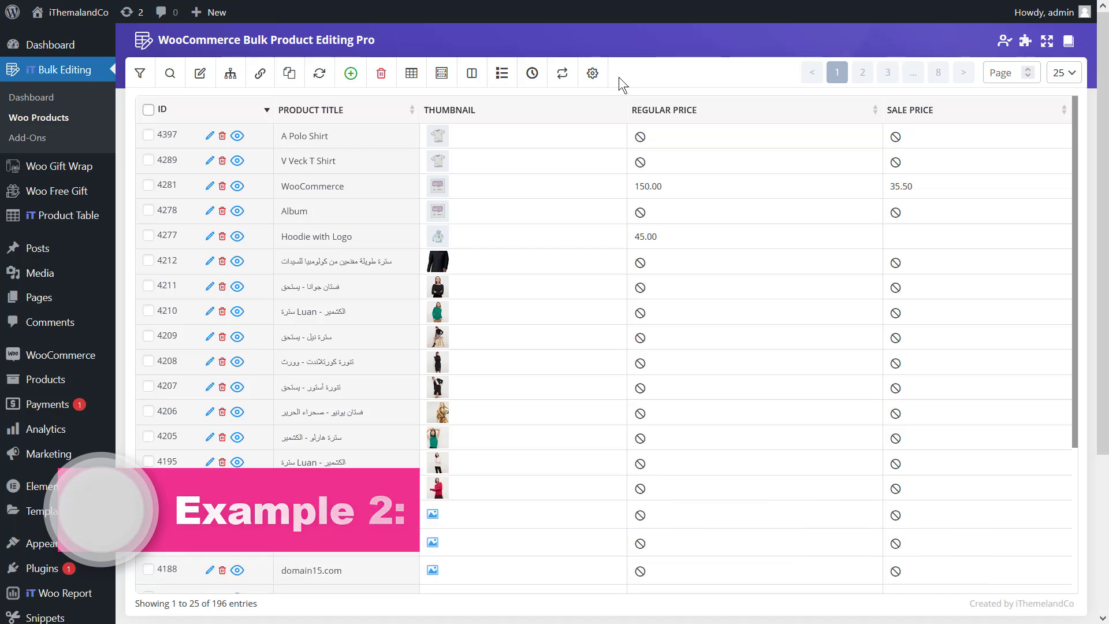
pyautogui.click(160, 75)
pyautogui.write('shirt')
pyautogui.click(297, 104)
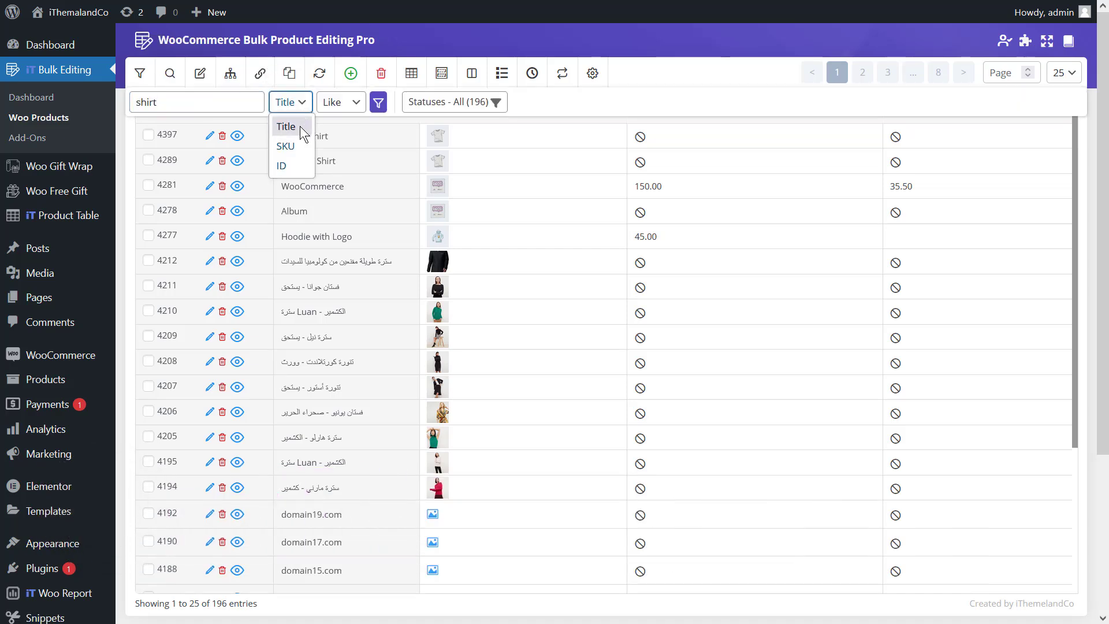
pyautogui.click(286, 126)
pyautogui.click(341, 102)
pyautogui.click(332, 123)
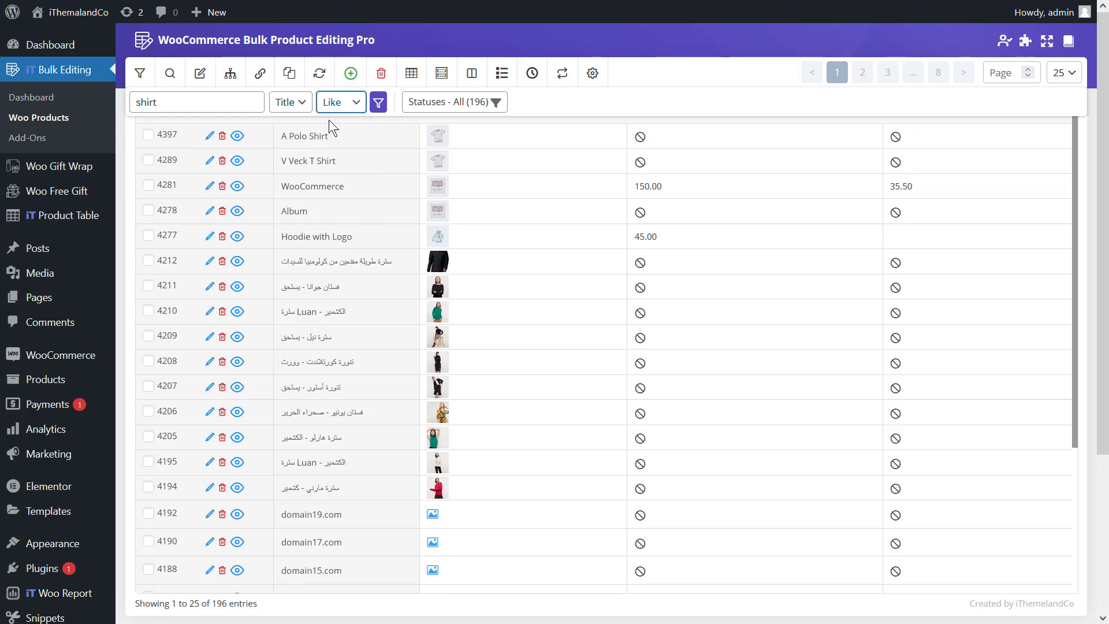
pyautogui.click(378, 103)
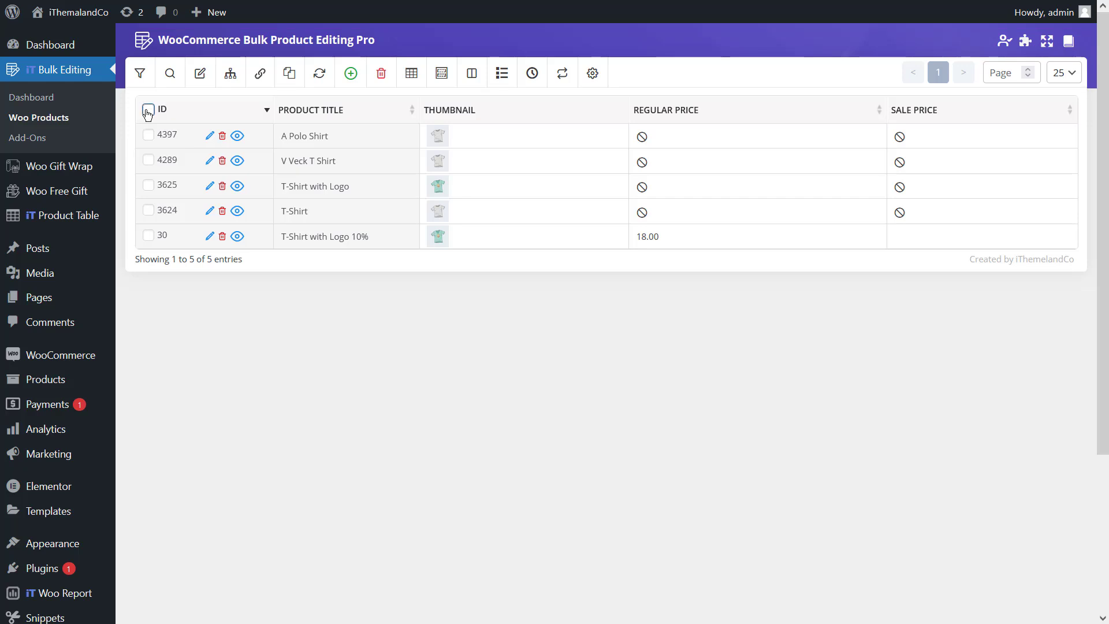
# Select all the shirt products, export only the selection as CSV with all fields, and review the downloaded file in Excel
pyautogui.click(149, 110)
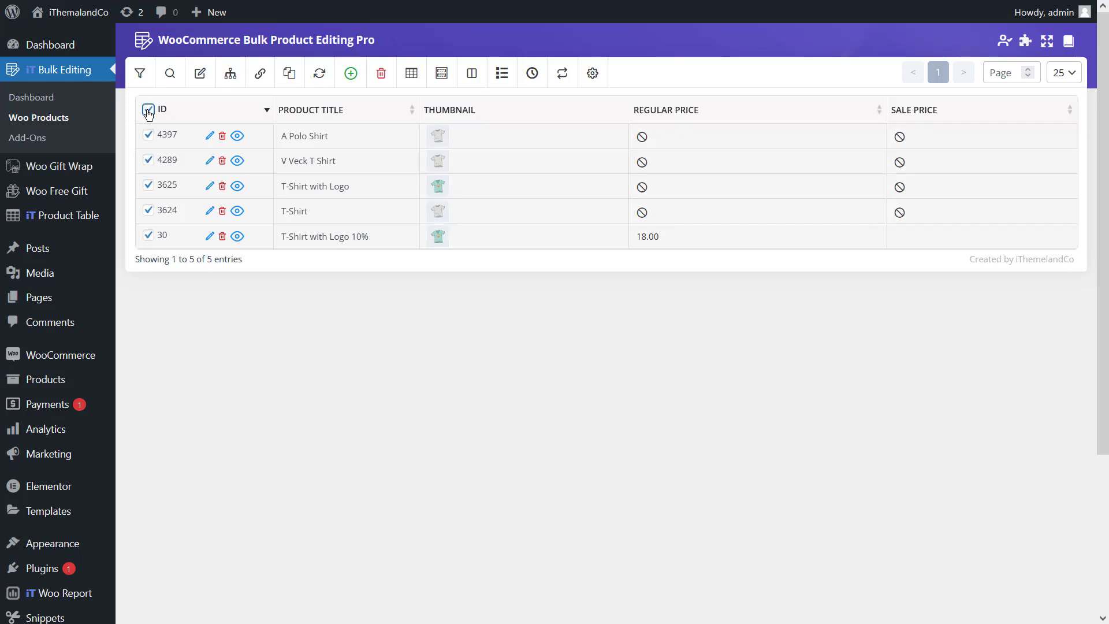
pyautogui.click(560, 80)
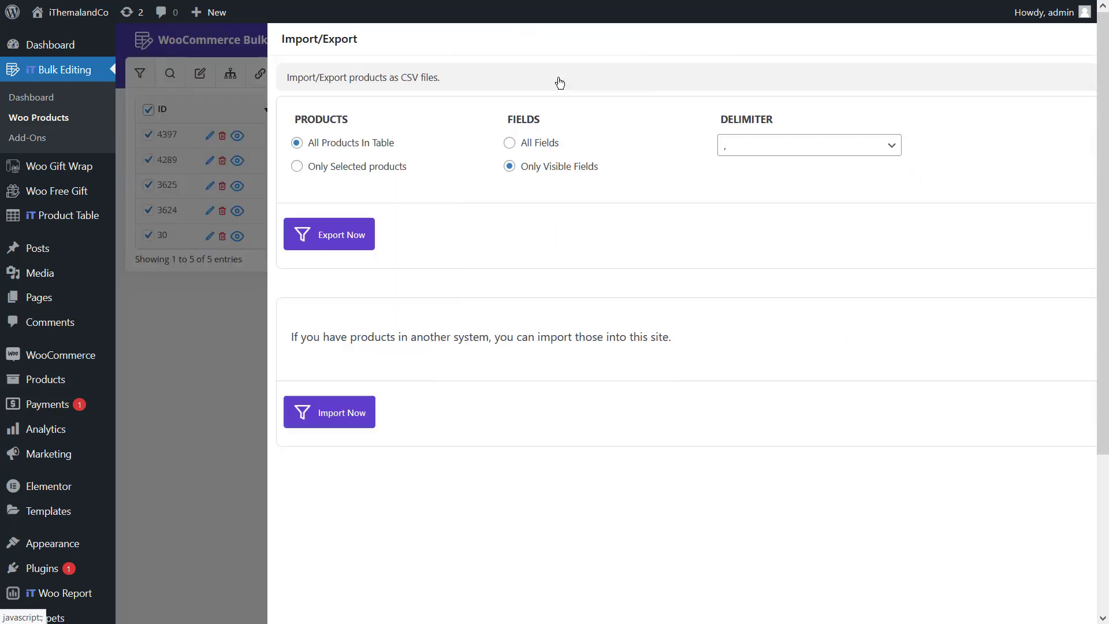
pyautogui.click(320, 165)
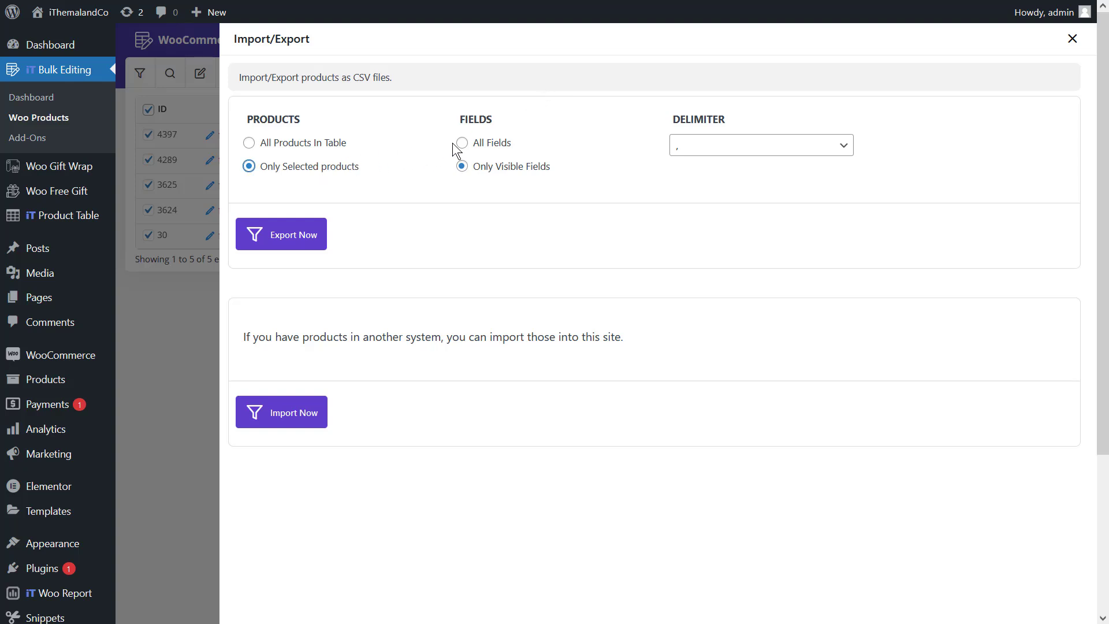
pyautogui.click(467, 142)
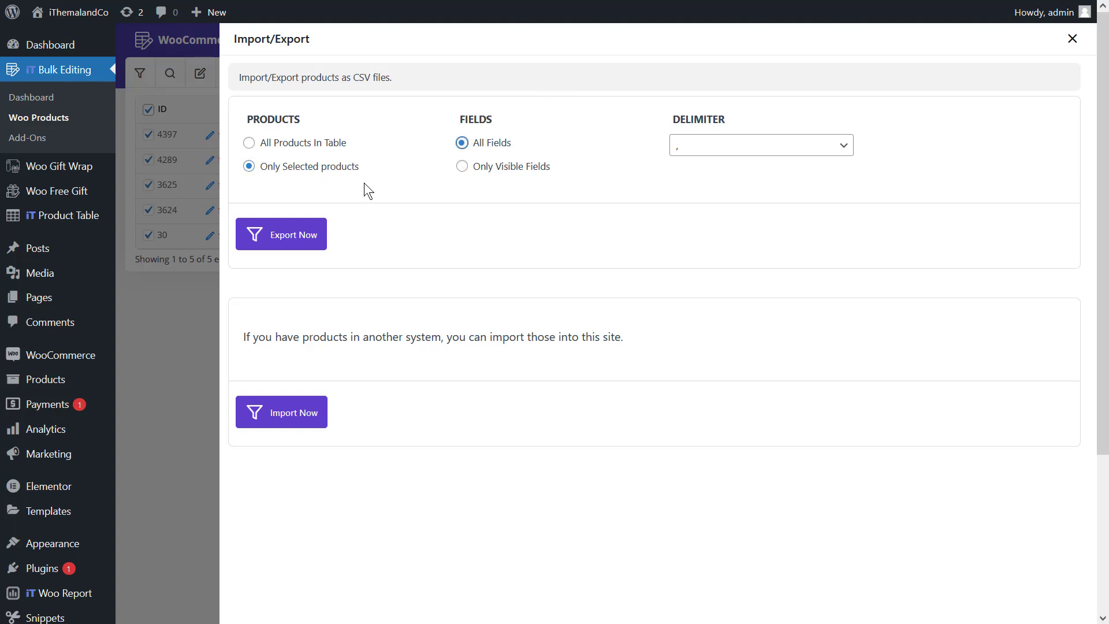
pyautogui.click(296, 233)
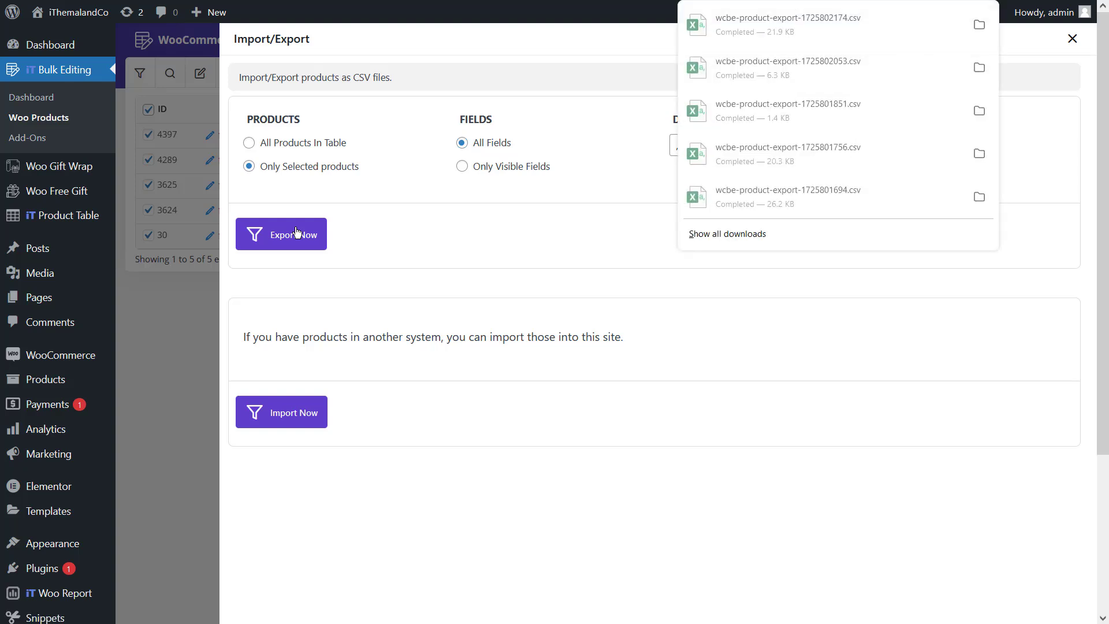
pyautogui.click(766, 27)
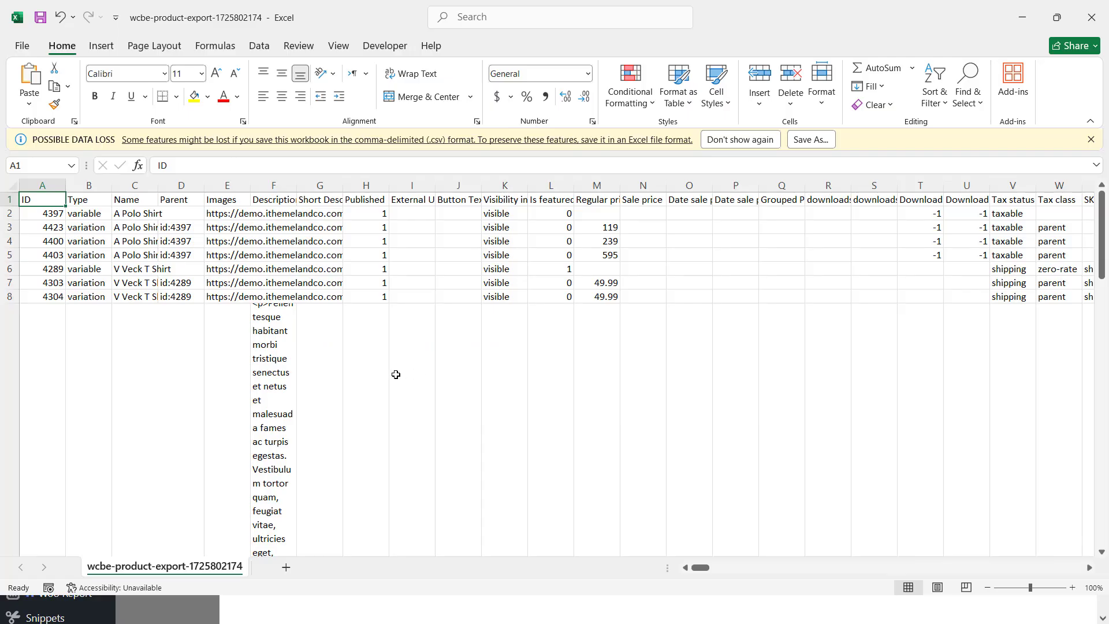
pyautogui.scroll(3, 396, 374)
pyautogui.scroll(-3, 447, 365)
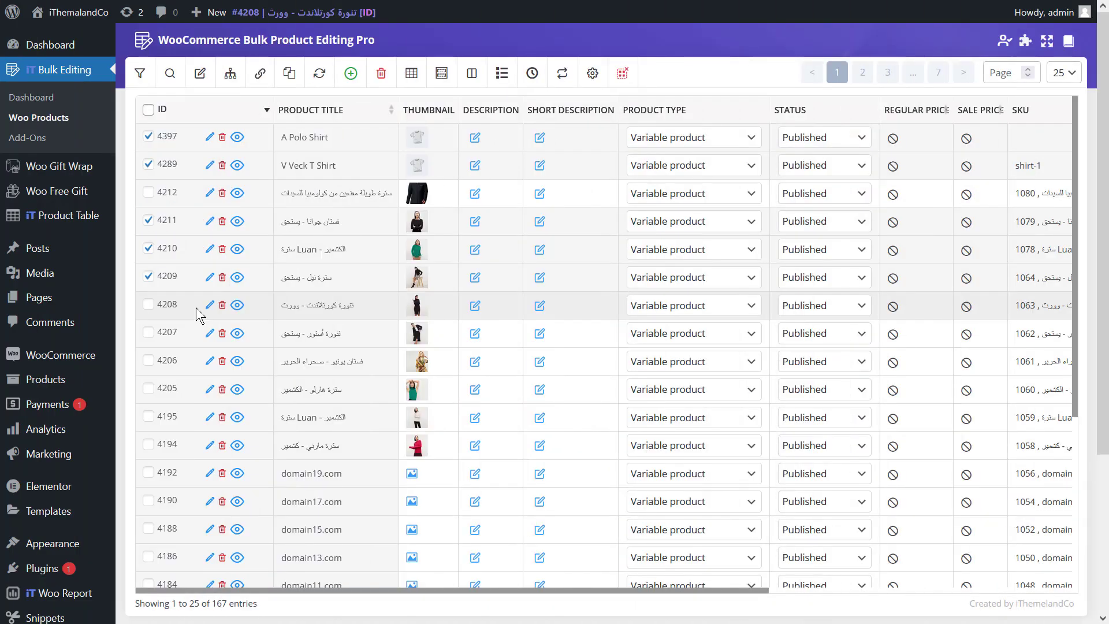